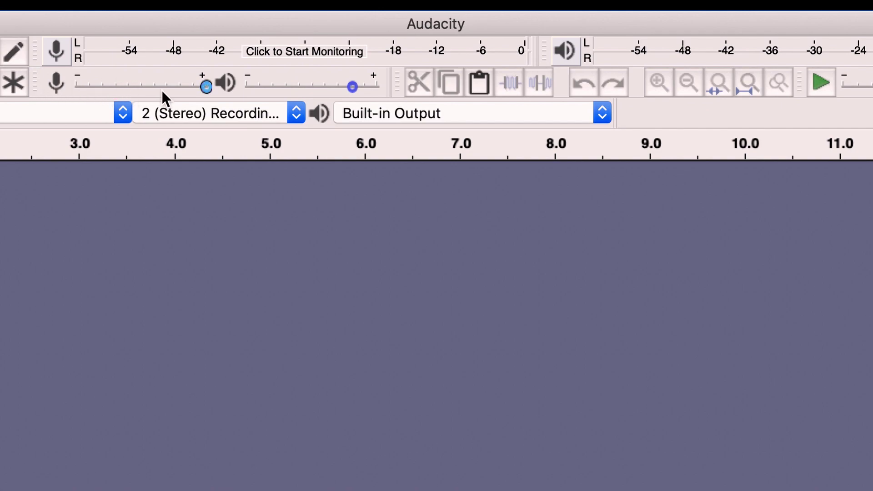
Lower the recording volume to about three quarters of its range and check the playback volume
{"action": "mouse_move", "coordinate": [206, 89]}
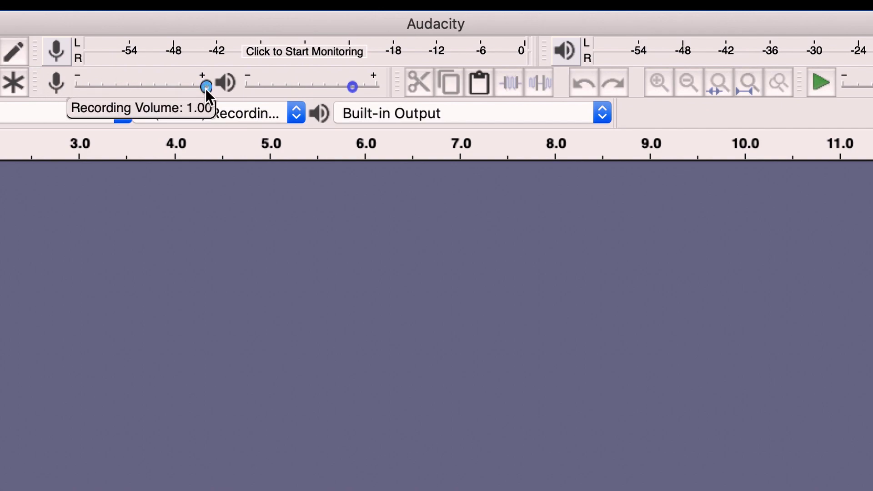
{"action": "left_click_drag", "start_coordinate": [206, 88], "coordinate": [173, 91]}
{"action": "mouse_move", "coordinate": [356, 87]}
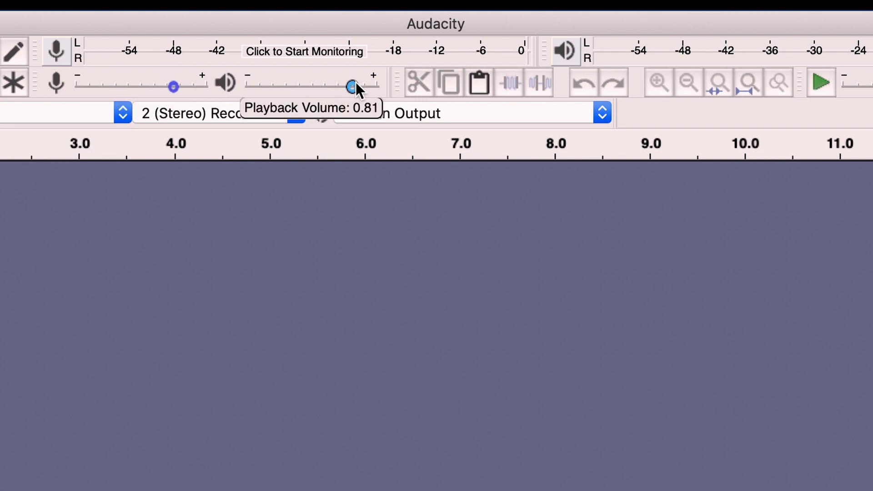
{"action": "mouse_move", "coordinate": [366, 83]}
{"action": "left_mouse_down"}
{"action": "mouse_move", "coordinate": [381, 85]}
{"action": "mouse_move", "coordinate": [333, 95]}
{"action": "mouse_move", "coordinate": [361, 93]}
{"action": "left_mouse_up"}
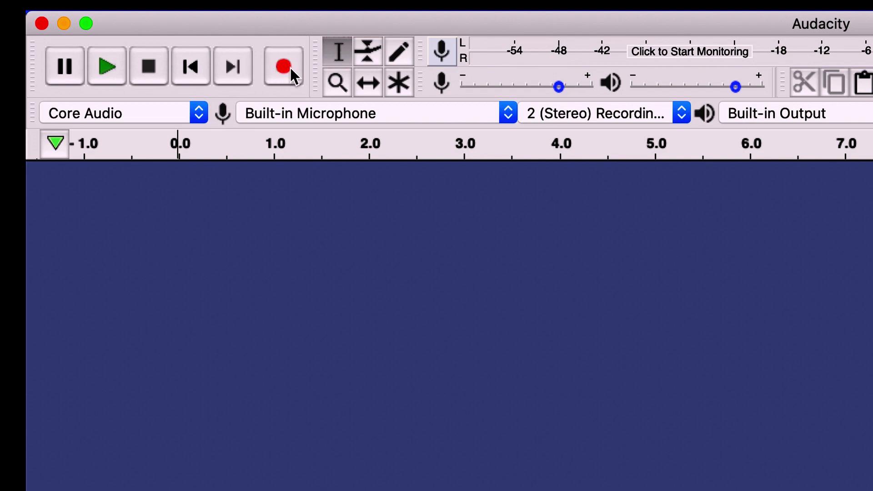
Select Core Audio as the audio host and Built-in Microphone as the recording device
{"action": "left_click", "coordinate": [182, 114]}
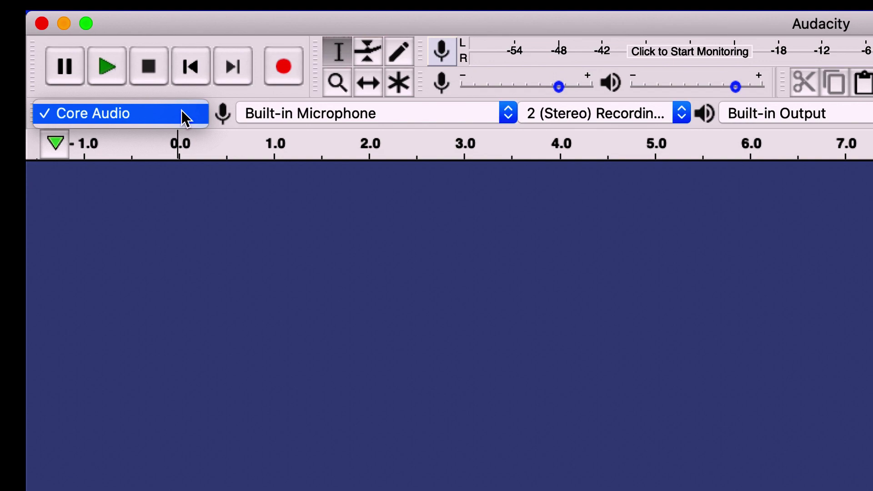
{"action": "left_click", "coordinate": [181, 112]}
{"action": "left_click", "coordinate": [168, 117]}
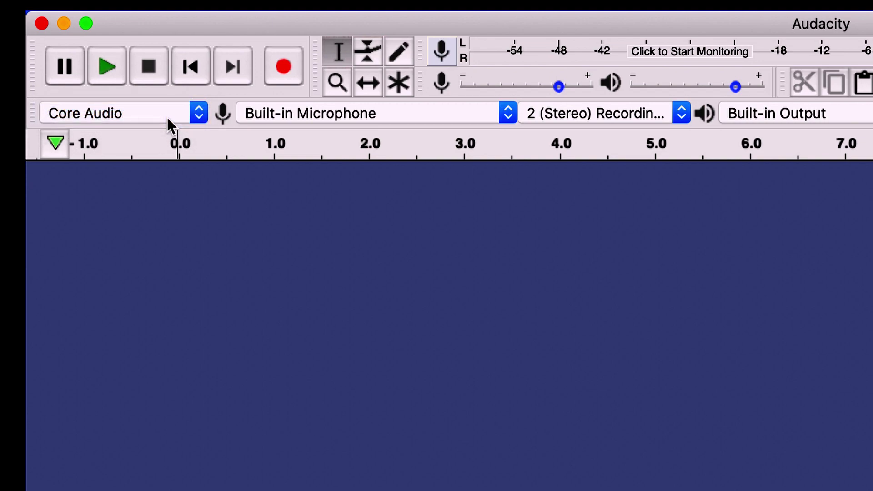
{"action": "left_click", "coordinate": [362, 114]}
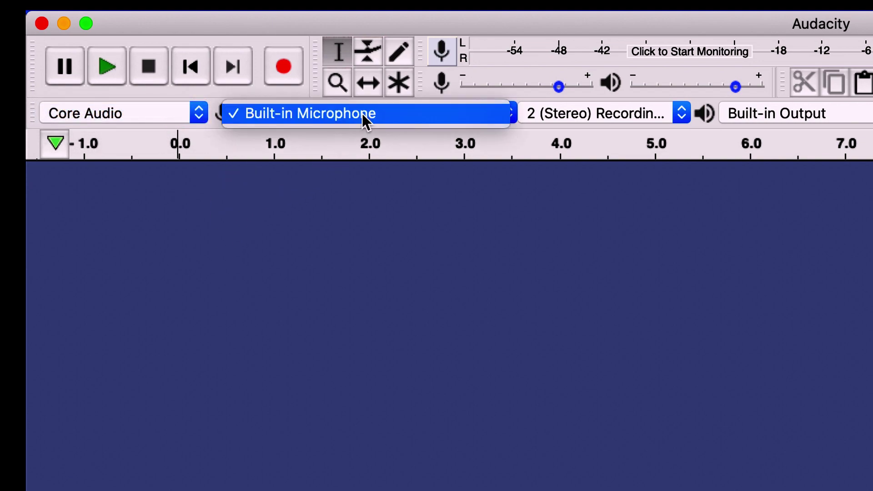
{"action": "left_click", "coordinate": [399, 116]}
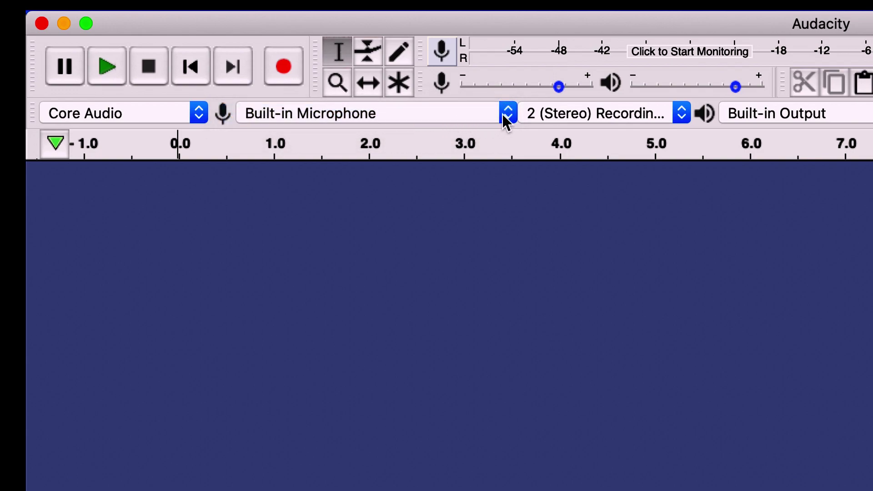
Set the recording channels to 1 (Mono) and check the playback device choices
{"action": "left_click", "coordinate": [616, 111]}
{"action": "left_click", "coordinate": [622, 93]}
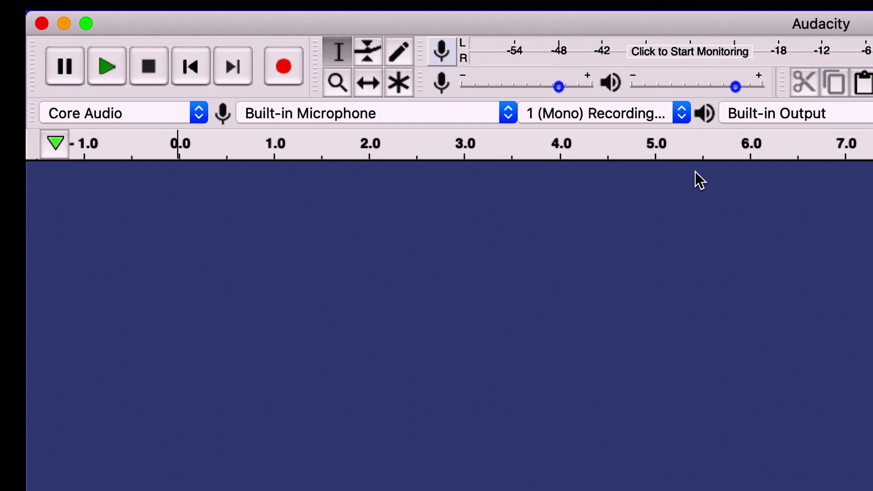
{"action": "left_click", "coordinate": [826, 115]}
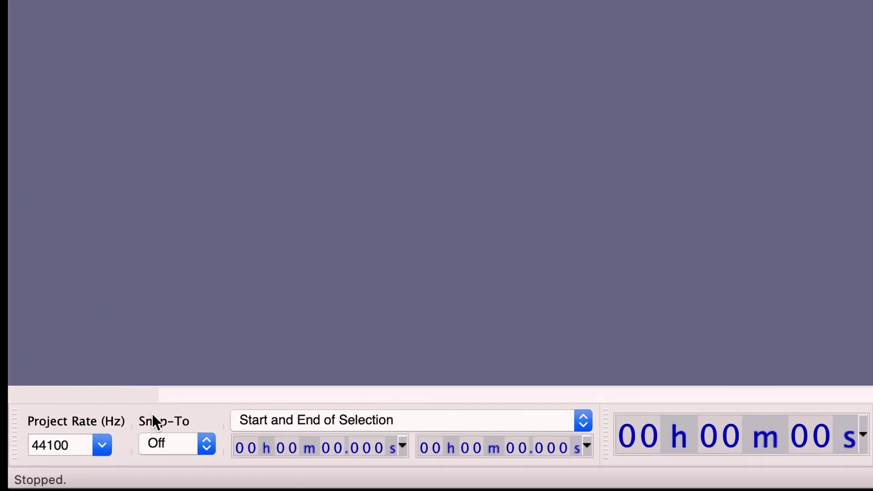
Examine the available project sample rates without choosing a different one
{"action": "left_click", "coordinate": [102, 443]}
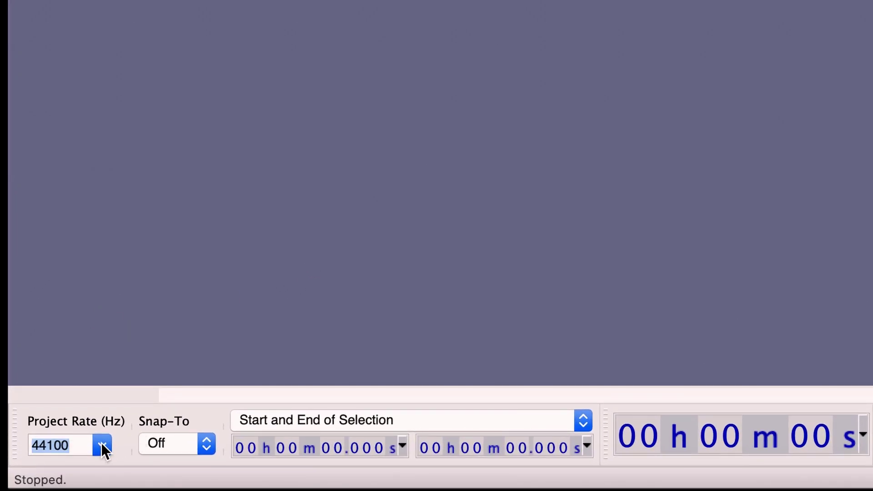
{"action": "left_click", "coordinate": [101, 444]}
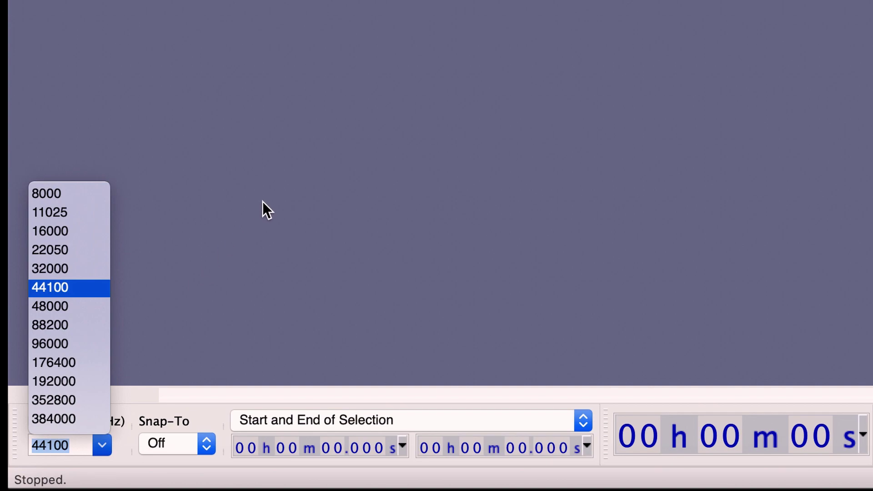
{"action": "left_click", "coordinate": [322, 301]}
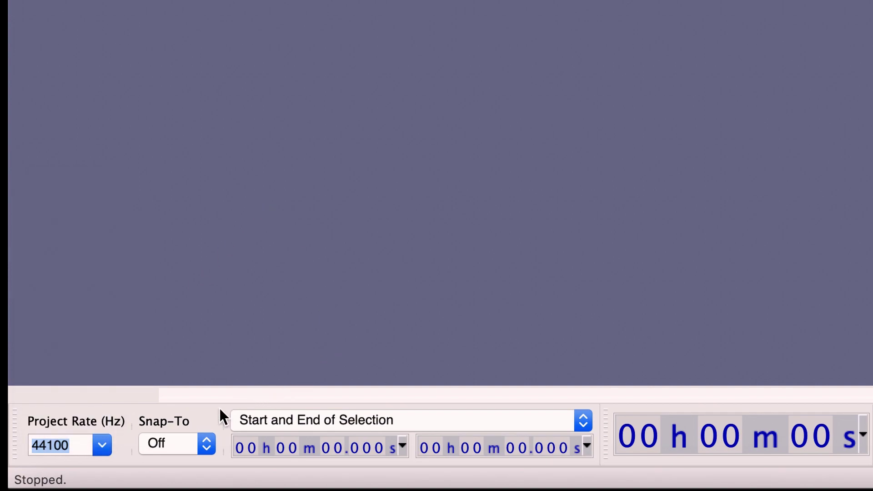
Try the Nearest option for Snap-To, and set it back to Off
{"action": "left_click", "coordinate": [203, 444]}
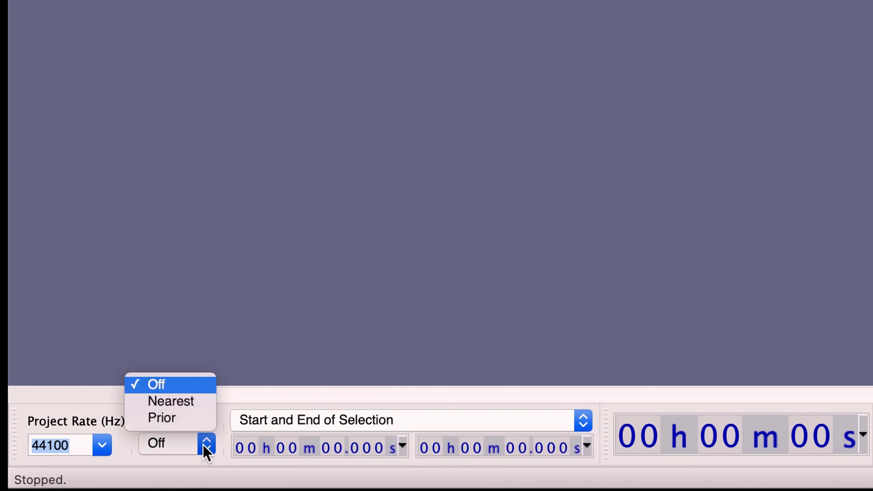
{"action": "left_click", "coordinate": [186, 404]}
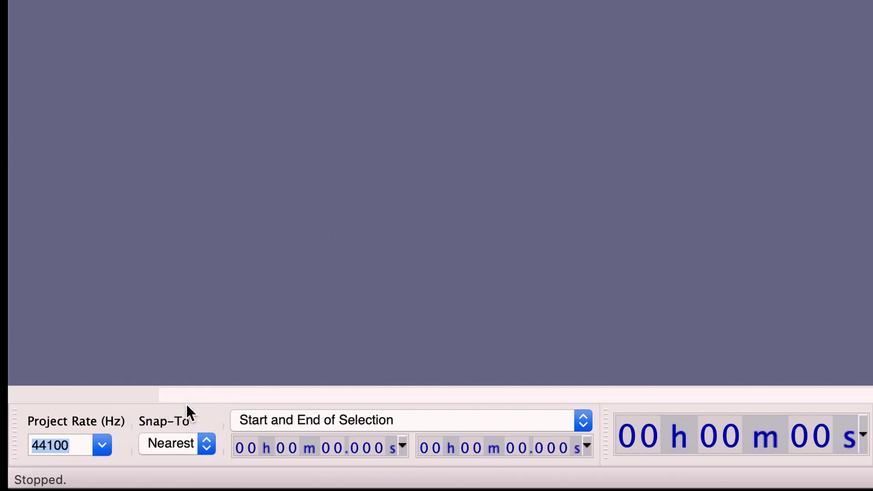
{"action": "left_click", "coordinate": [201, 444]}
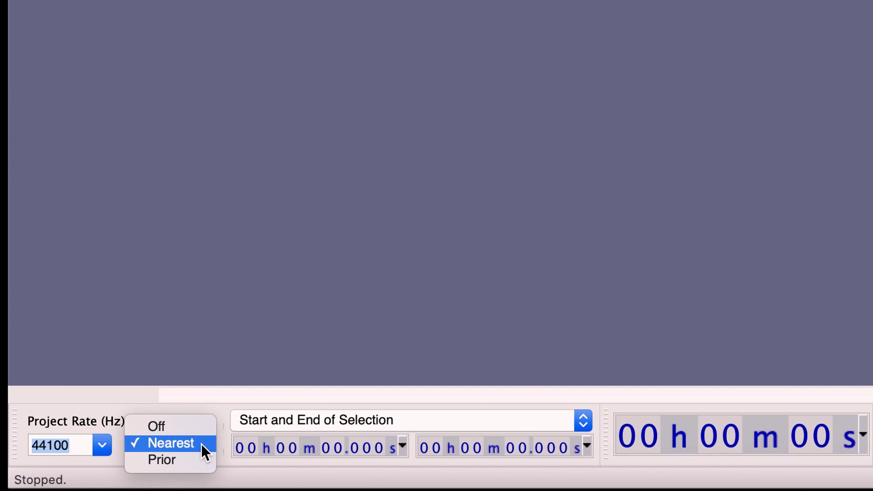
{"action": "left_click", "coordinate": [190, 421]}
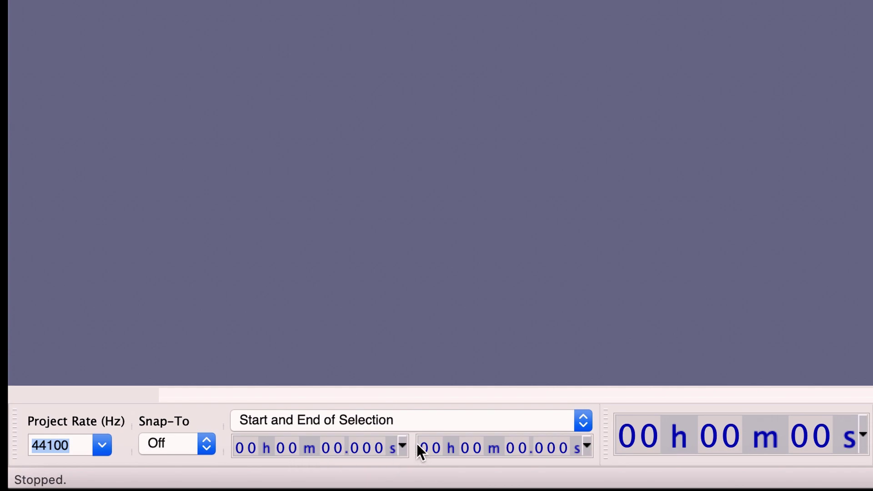
Set the time format of the selection start and end to hh:mm:ss
{"action": "left_click", "coordinate": [402, 445]}
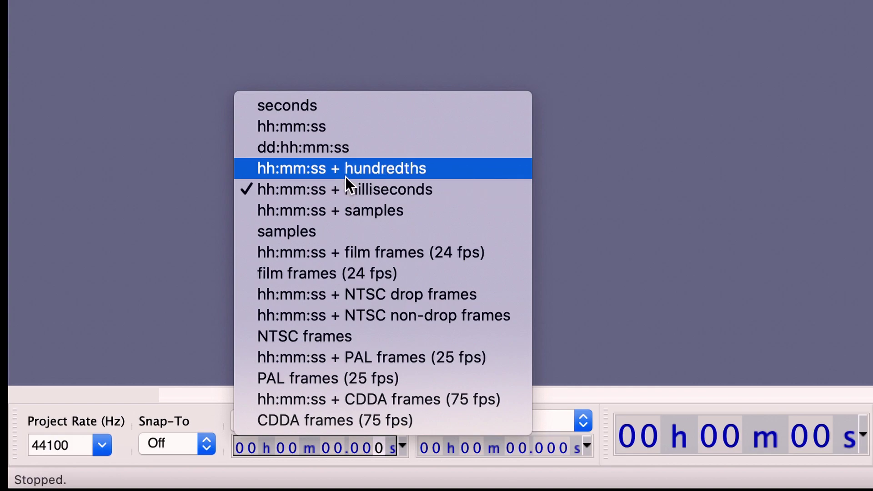
{"action": "left_click", "coordinate": [348, 130]}
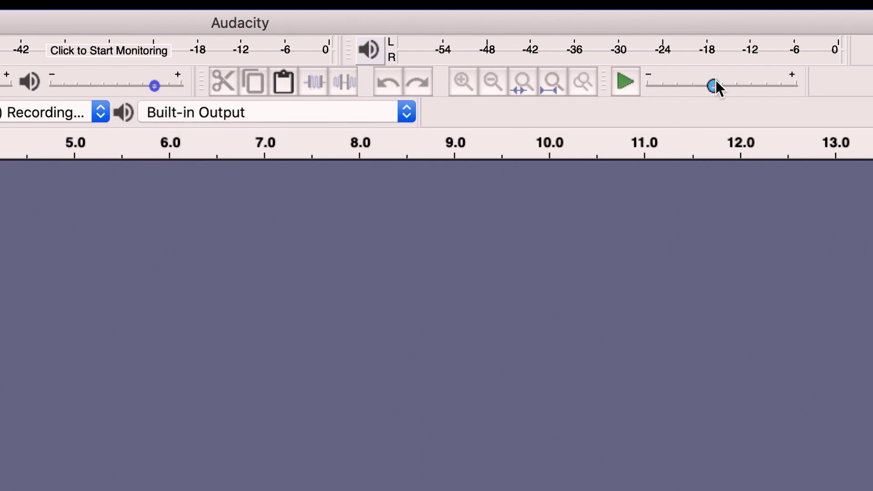
Set the playback speed to exactly 1
{"action": "double_click", "coordinate": [714, 85]}
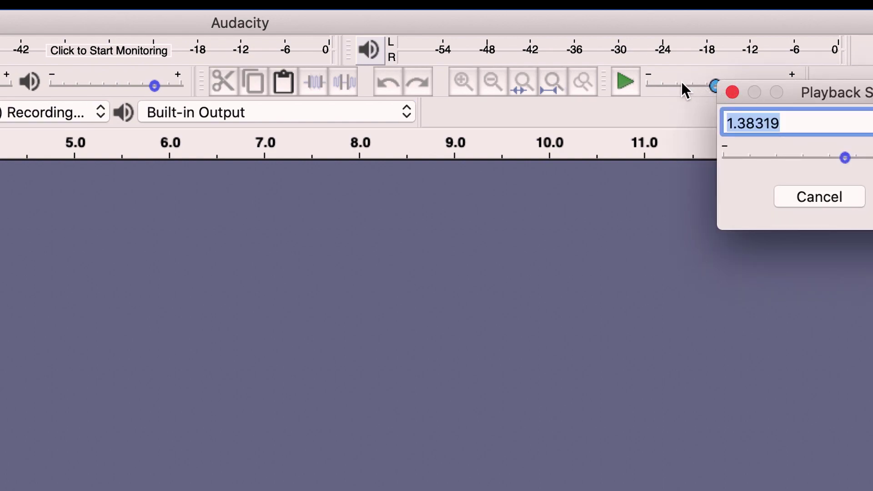
{"action": "type", "text": "1"}
{"action": "key", "text": "Return"}
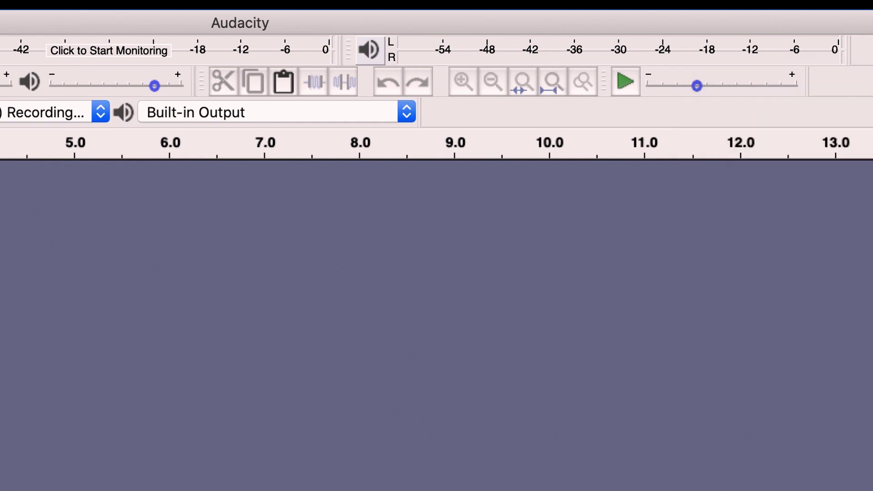
{"action": "mouse_move", "coordinate": [699, 85]}
{"action": "left_mouse_down"}
{"action": "mouse_move", "coordinate": [662, 87]}
{"action": "mouse_move", "coordinate": [766, 89]}
{"action": "mouse_move", "coordinate": [698, 88]}
{"action": "left_mouse_up"}
{"action": "double_click", "coordinate": [699, 87]}
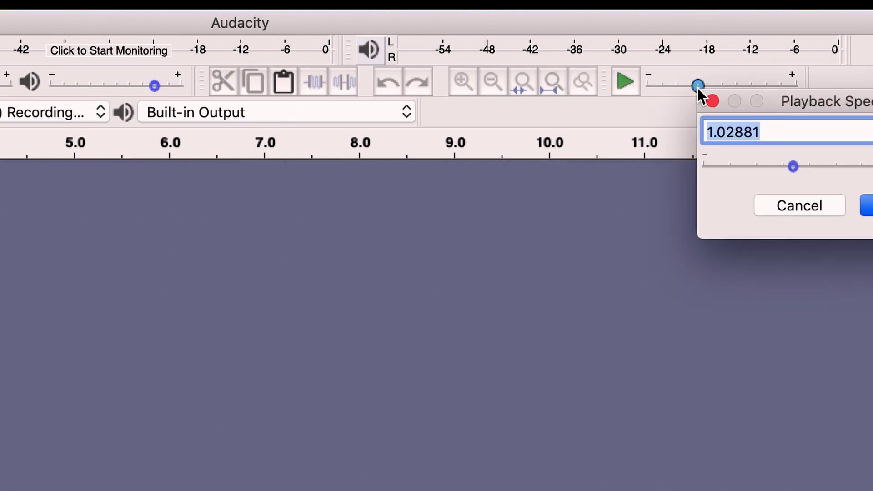
{"action": "type", "text": "1"}
{"action": "key", "text": "Return"}
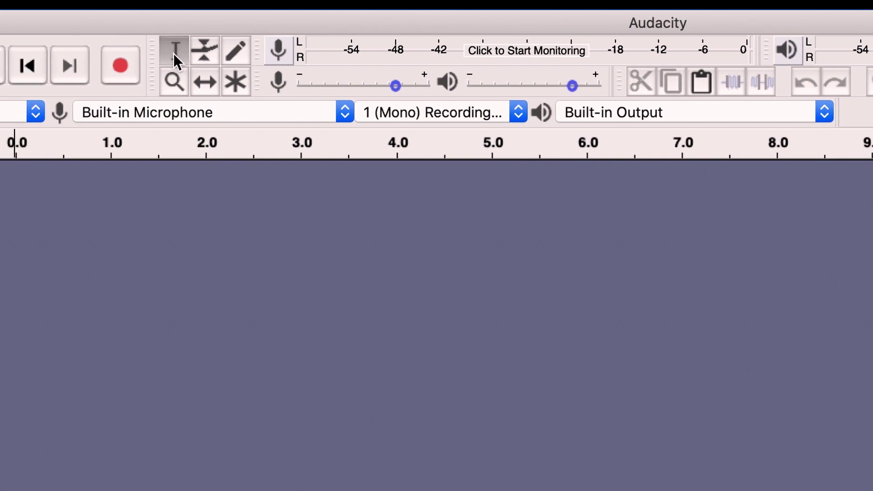
Try out the Envelope, Draw, Zoom, Time Shift and Multi tools one after another
{"action": "left_click", "coordinate": [214, 53]}
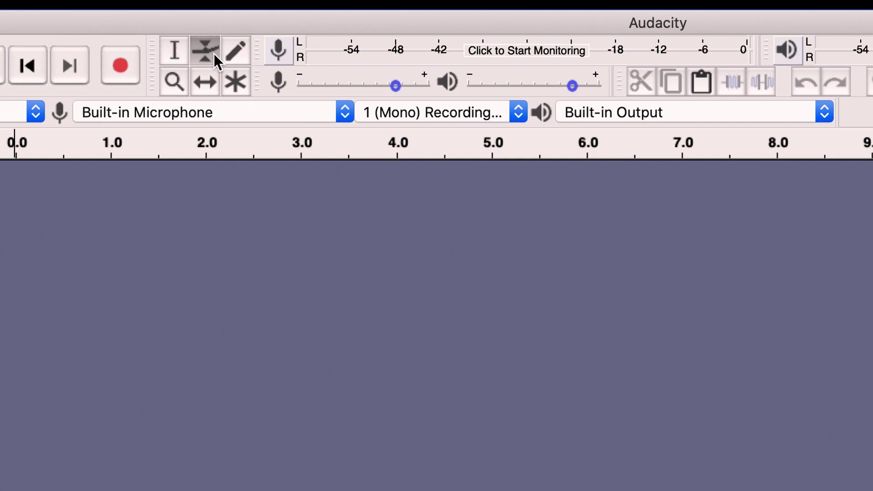
{"action": "left_click", "coordinate": [241, 54]}
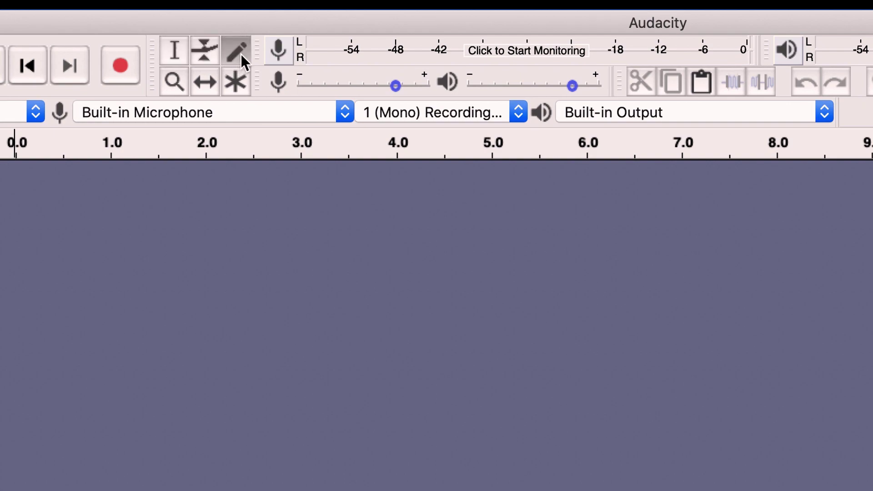
{"action": "left_click", "coordinate": [173, 84]}
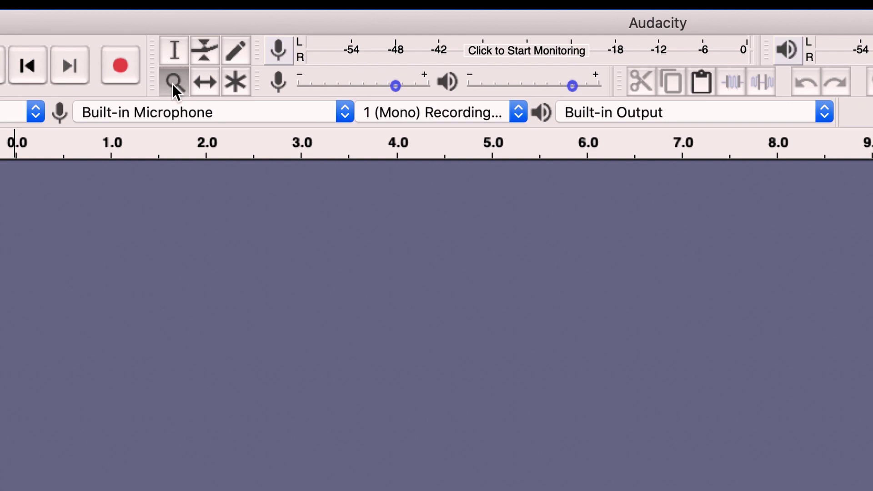
{"action": "left_click", "coordinate": [214, 77]}
{"action": "left_click", "coordinate": [237, 80]}
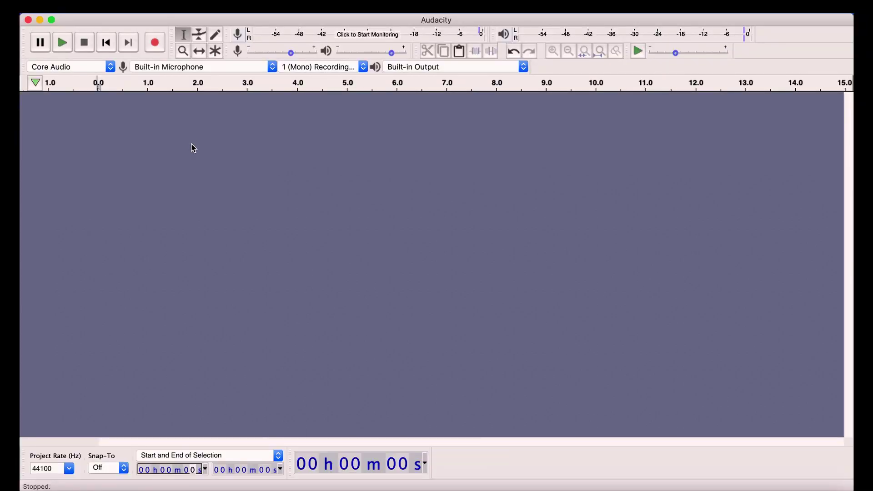
Record about 6 seconds of speech, pause the recording, and enlarge the audio track's height to more than double
{"action": "left_click", "coordinate": [154, 45]}
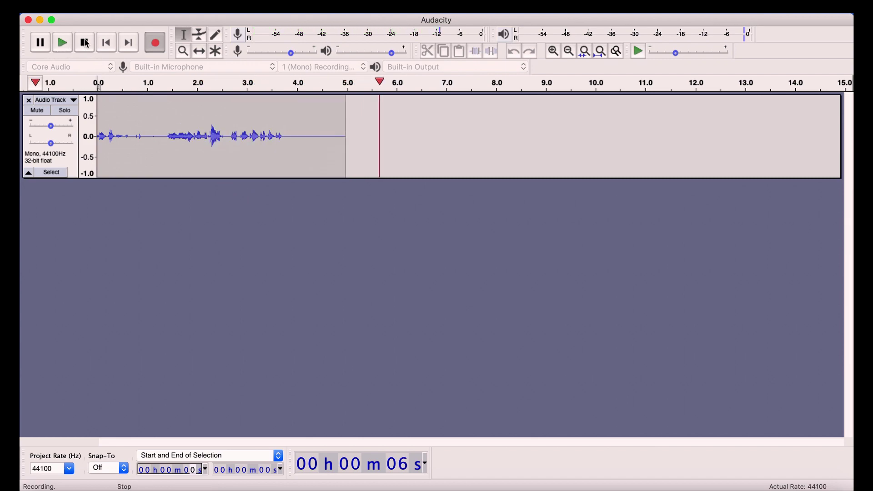
{"action": "left_click", "coordinate": [40, 43]}
{"action": "left_click_drag", "start_coordinate": [341, 178], "coordinate": [345, 332]}
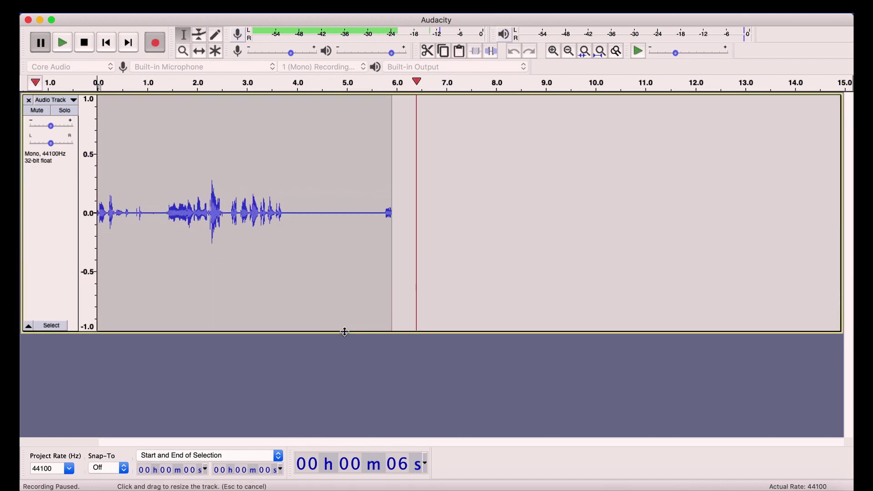
Select the recorded speech back to the start of the track and cut it
{"action": "left_click_drag", "start_coordinate": [405, 247], "coordinate": [91, 165]}
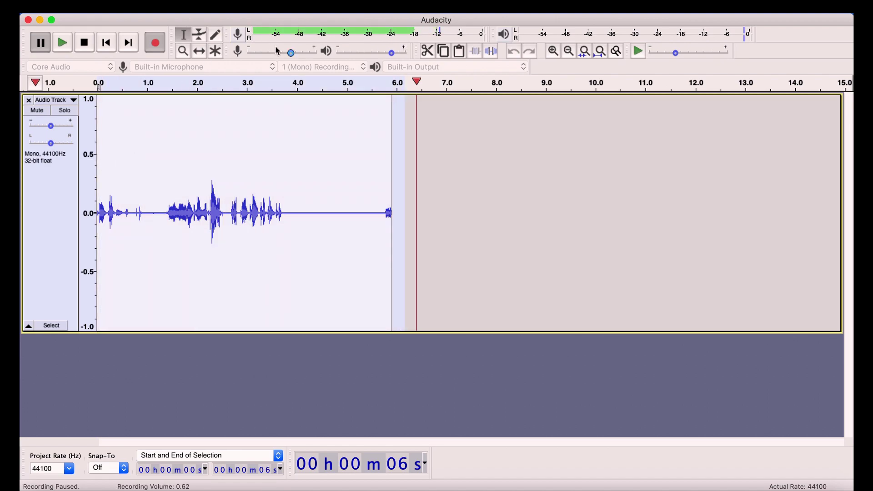
{"action": "left_click", "coordinate": [426, 54]}
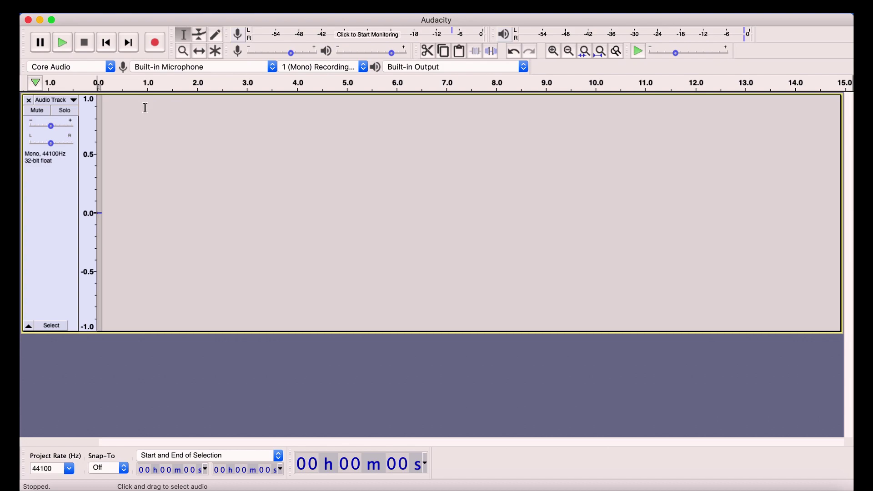
Record a new take into the emptied audio track, pausing and resuming once, and stop at about 21 seconds
{"action": "left_click", "coordinate": [158, 43]}
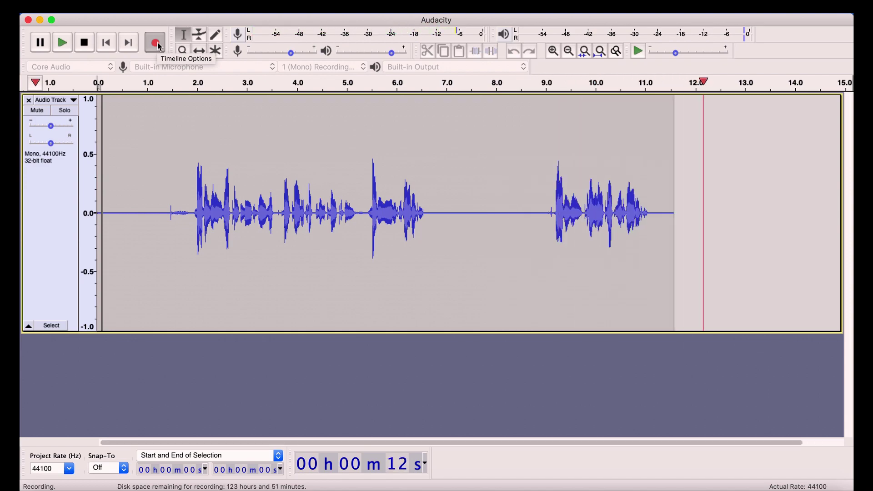
{"action": "left_click", "coordinate": [41, 42]}
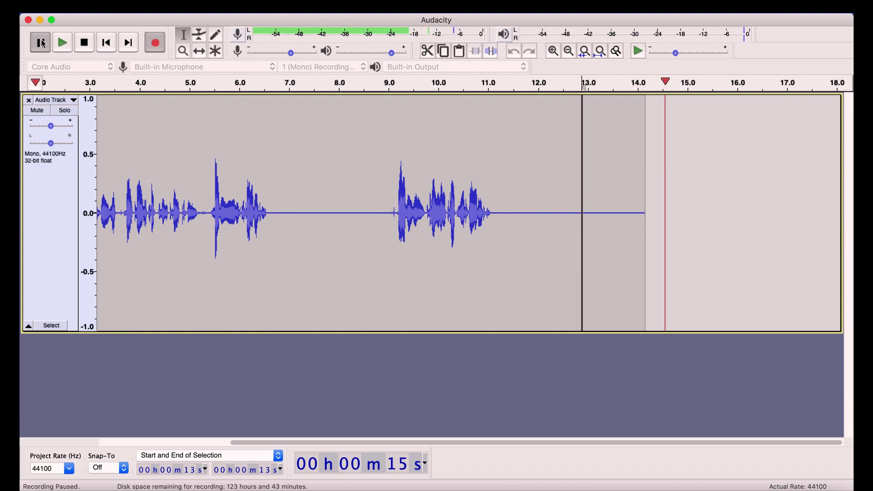
{"action": "left_click", "coordinate": [41, 42]}
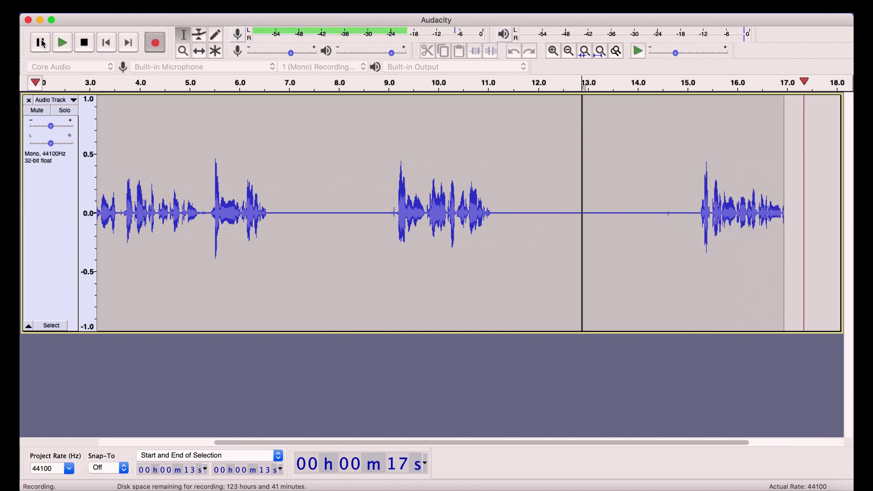
{"action": "left_click", "coordinate": [84, 43]}
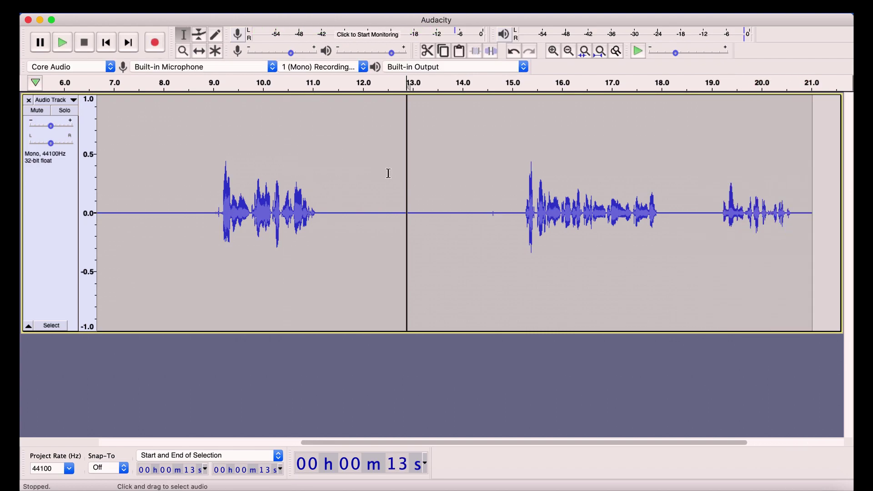
{"action": "scroll", "coordinate": [392, 215], "scroll_direction": "right", "scroll_amount": 3}
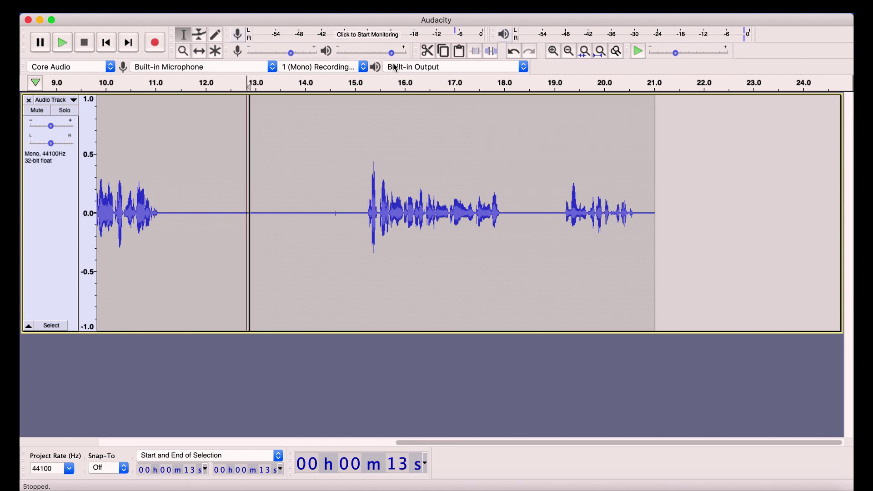
Select the first 8 seconds or so of the recording, from the start of the track, and cut them
{"action": "left_click", "coordinate": [555, 51]}
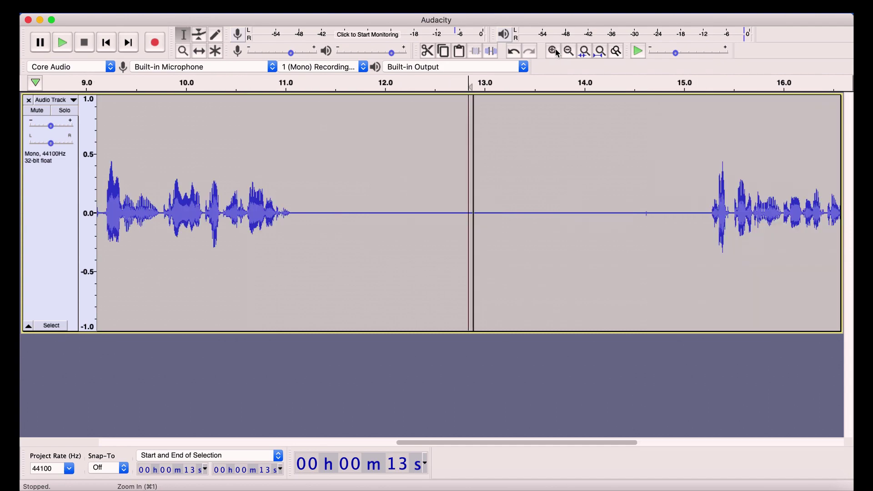
{"action": "left_click", "coordinate": [570, 52]}
{"action": "left_click", "coordinate": [569, 52]}
{"action": "left_click", "coordinate": [569, 53]}
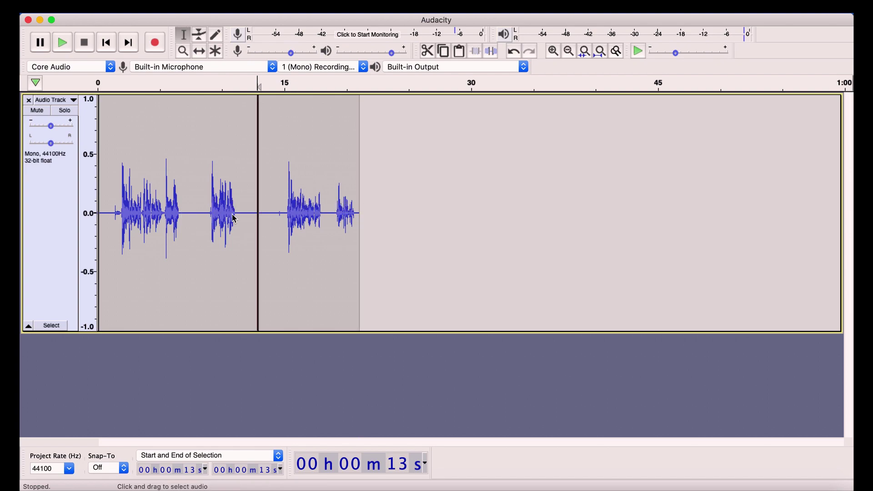
{"action": "left_click_drag", "start_coordinate": [197, 211], "coordinate": [47, 208]}
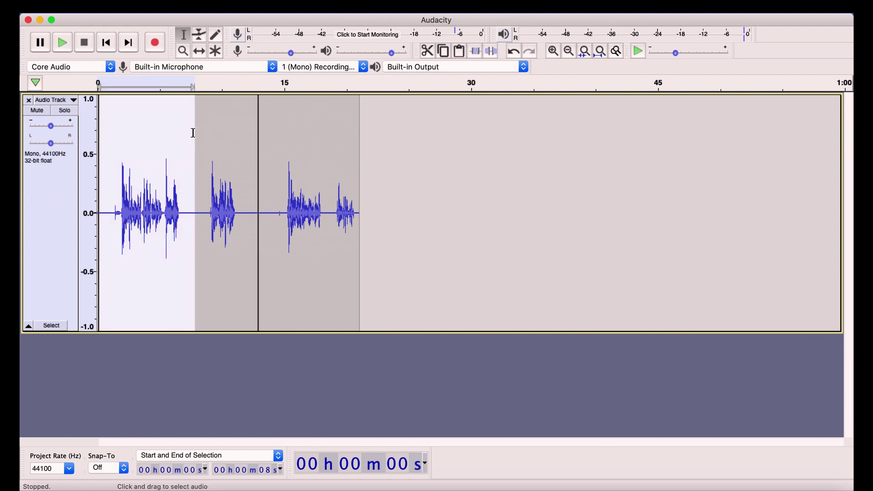
{"action": "left_click", "coordinate": [428, 51]}
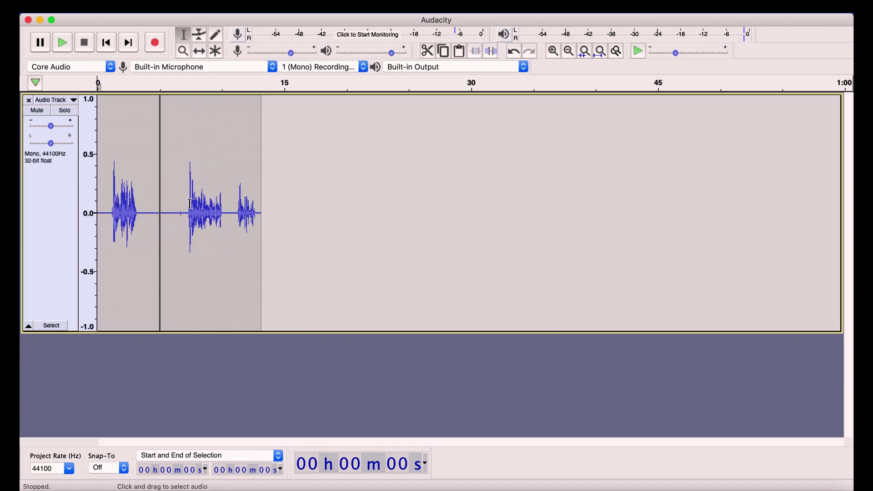
Cut the audio from about 5 seconds through the end of the recording, leaving only the first spoken phrase
{"action": "left_click", "coordinate": [161, 213]}
{"action": "left_click_drag", "start_coordinate": [161, 209], "coordinate": [267, 231]}
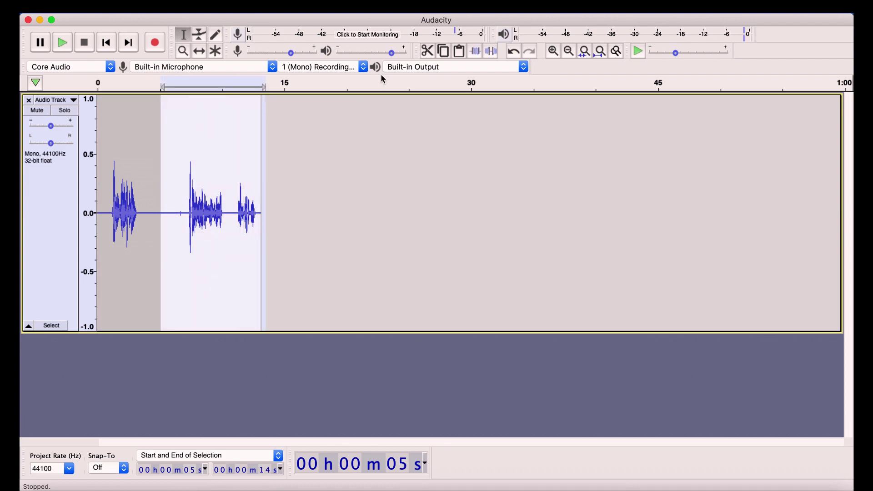
{"action": "left_click", "coordinate": [428, 51]}
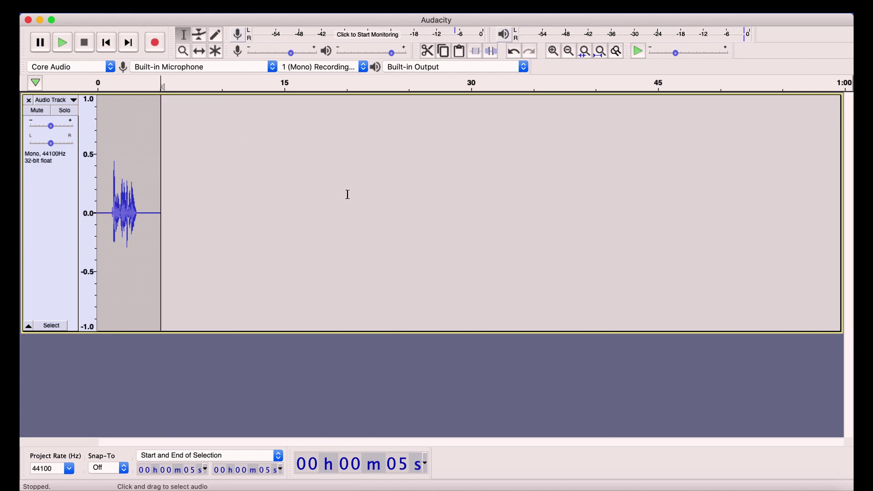
Delete the silent tail of the clip from just before 4.0 seconds to its end
{"action": "left_click", "coordinate": [553, 51]}
{"action": "left_click", "coordinate": [554, 50]}
{"action": "left_click", "coordinate": [554, 51]}
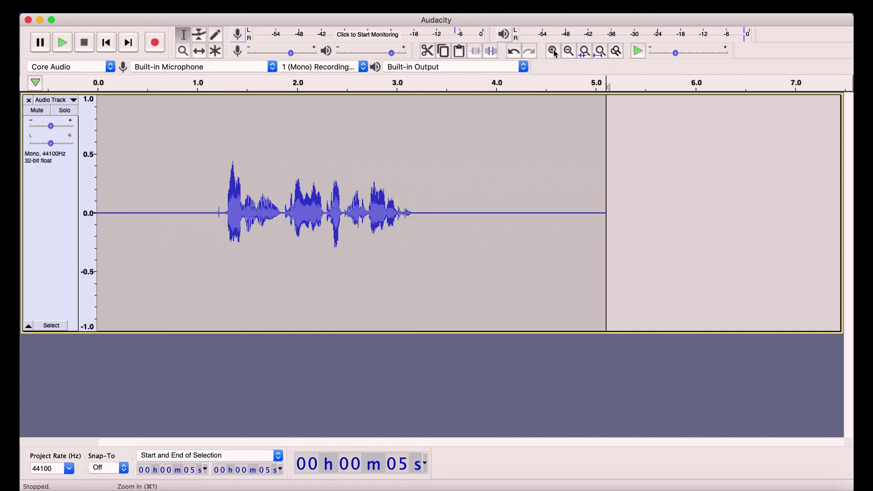
{"action": "left_click", "coordinate": [553, 50]}
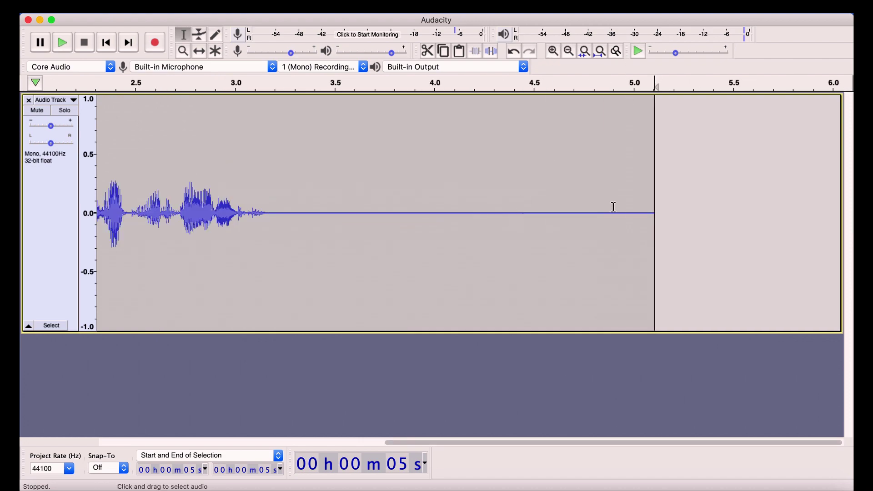
{"action": "left_click_drag", "start_coordinate": [426, 212], "coordinate": [657, 244]}
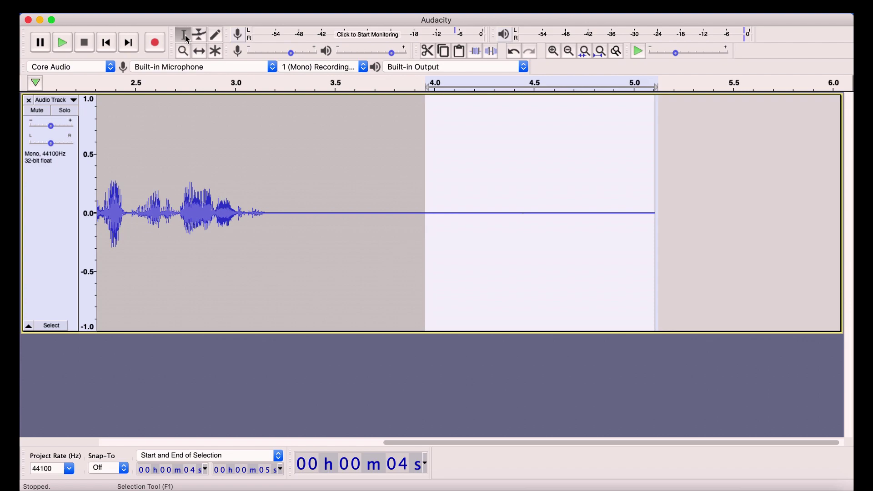
{"action": "key", "text": "Delete"}
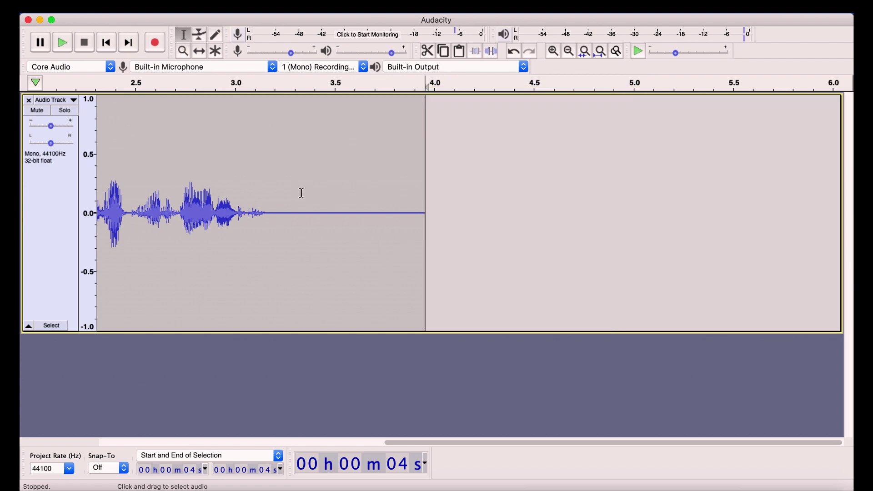
Cut the short stretch with the small click noise just before the first word, from about 1.14 to 1.23 seconds
{"action": "left_click_drag", "start_coordinate": [423, 443], "coordinate": [97, 439]}
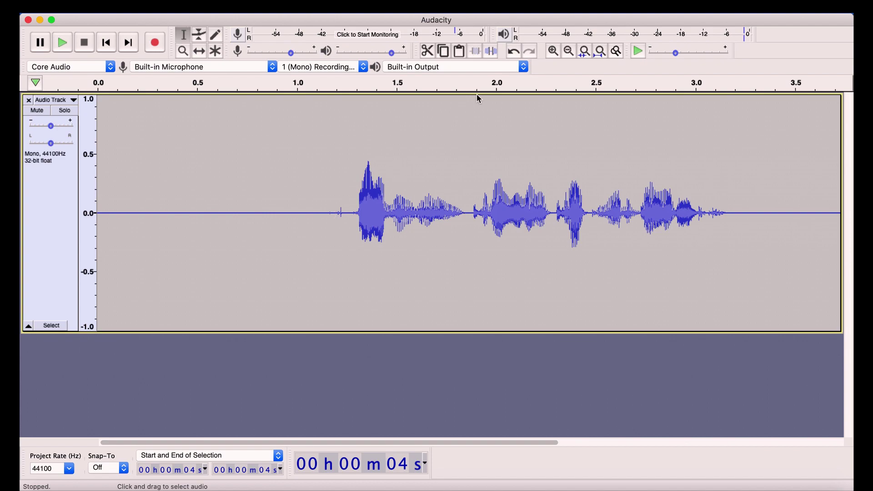
{"action": "left_click", "coordinate": [569, 52]}
{"action": "left_click", "coordinate": [569, 52]}
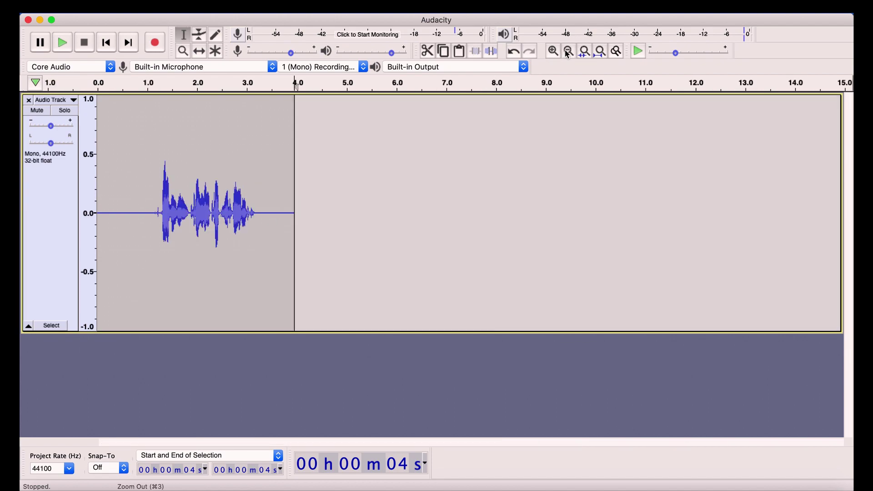
{"action": "left_click", "coordinate": [555, 53]}
{"action": "left_click", "coordinate": [555, 52]}
{"action": "left_click", "coordinate": [555, 52]}
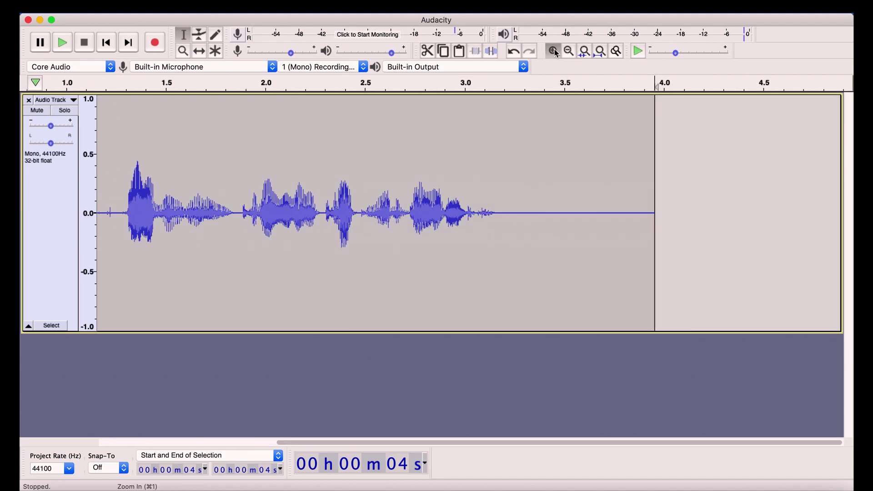
{"action": "left_click_drag", "start_coordinate": [382, 253], "coordinate": [21, 204]}
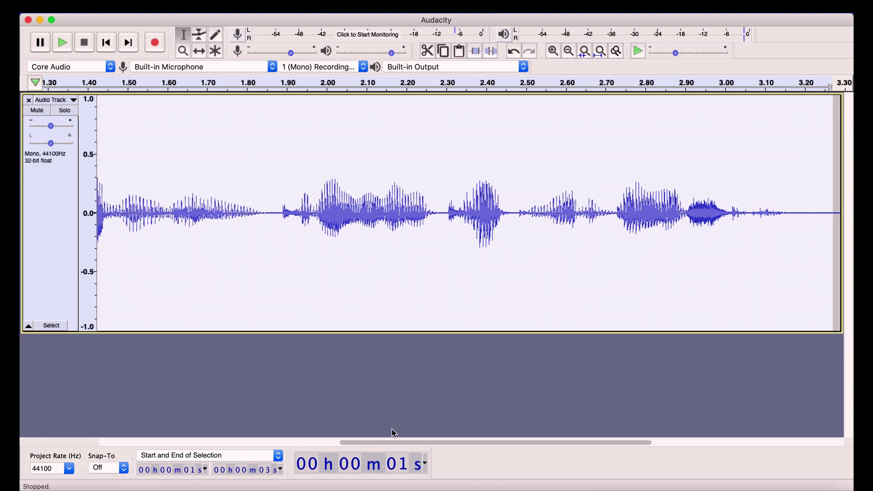
{"action": "left_click_drag", "start_coordinate": [398, 442], "coordinate": [134, 443]}
{"action": "left_click", "coordinate": [462, 202]}
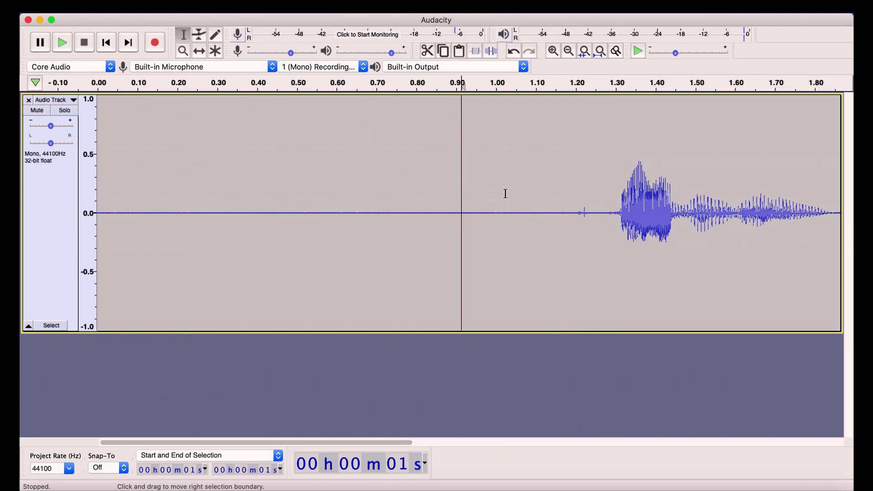
{"action": "left_click_drag", "start_coordinate": [591, 212], "coordinate": [553, 212]}
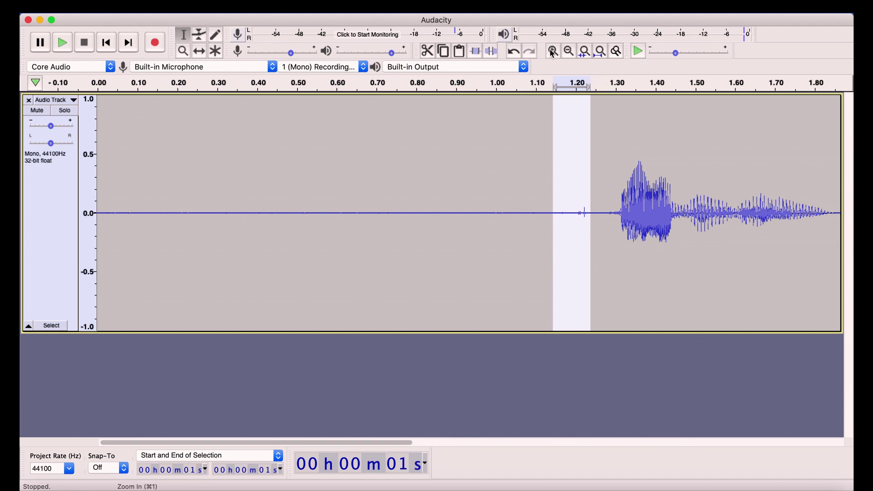
{"action": "left_click", "coordinate": [427, 52]}
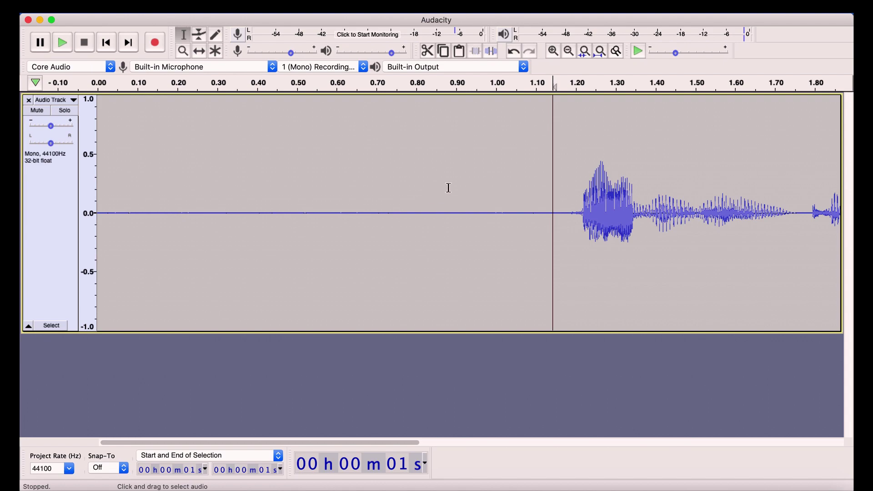
Try to open the Noise Reduction effect with no audio selected
{"action": "left_click", "coordinate": [558, 52]}
{"action": "left_click", "coordinate": [566, 52]}
{"action": "left_click", "coordinate": [566, 52]}
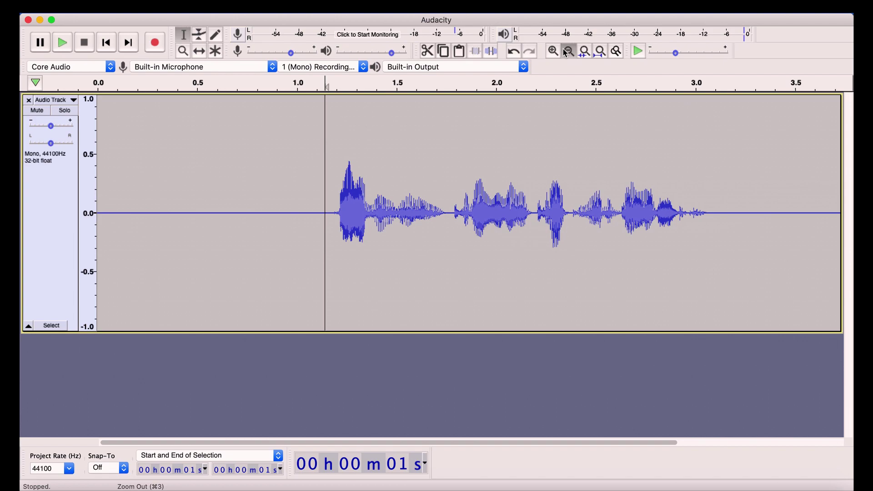
{"action": "left_click", "coordinate": [566, 52]}
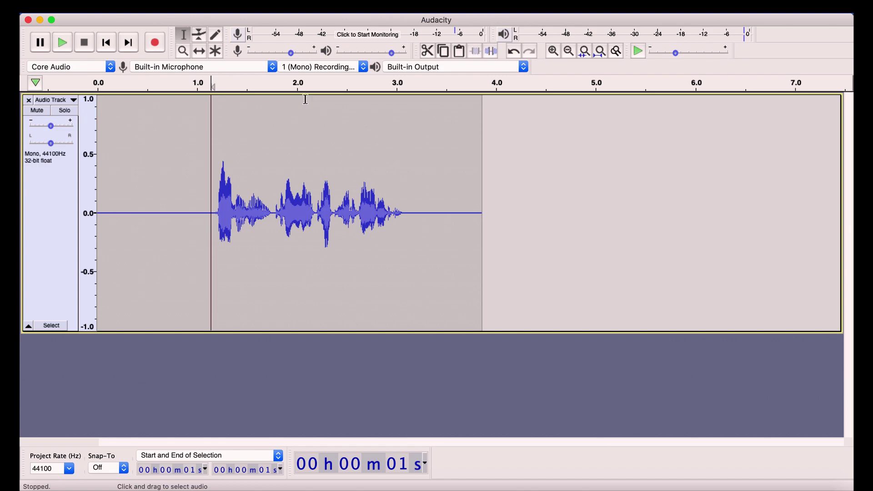
{"action": "left_click", "coordinate": [350, 5]}
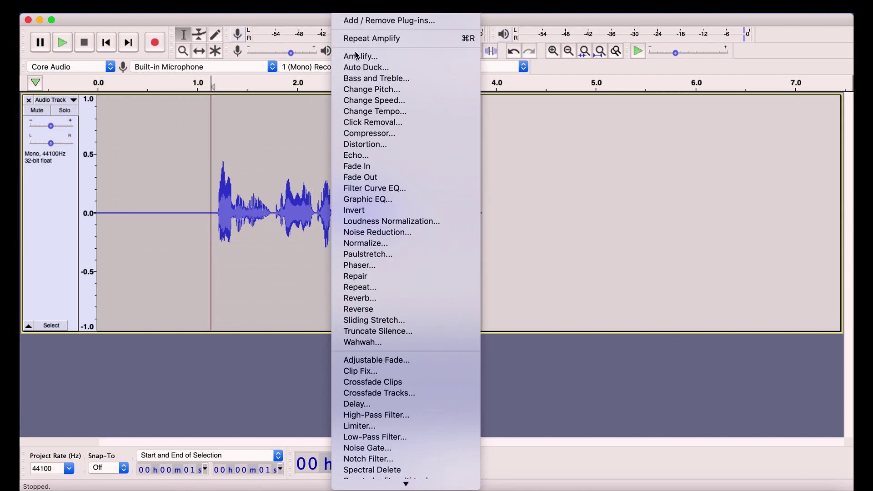
{"action": "left_click", "coordinate": [367, 233]}
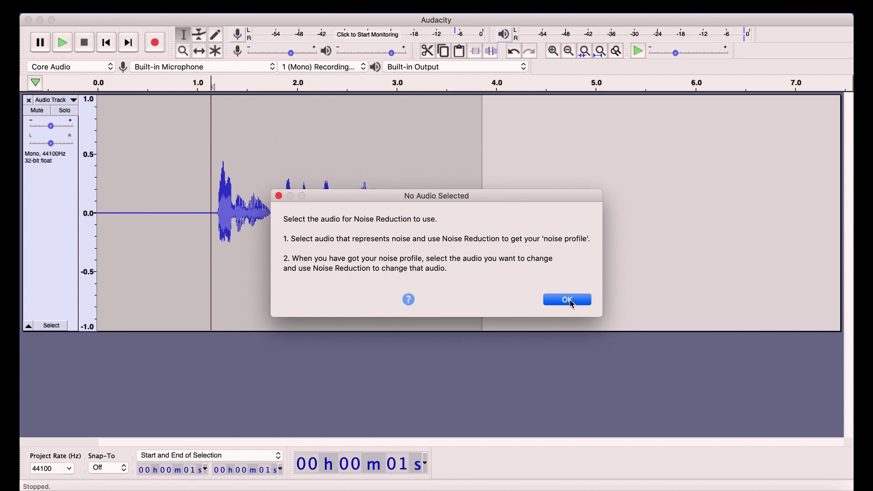
{"action": "left_click", "coordinate": [567, 300]}
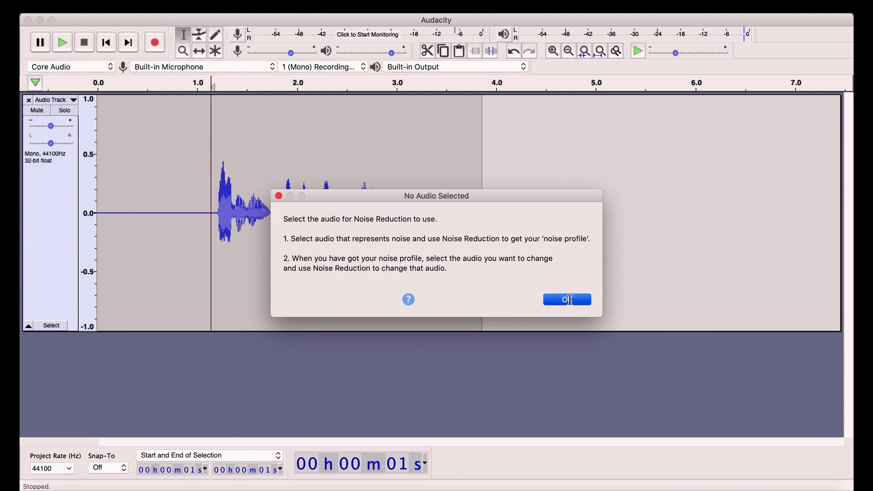
Select the silent first 0.9 seconds or so of the clip and capture it as the Noise Reduction noise profile
{"action": "left_click_drag", "start_coordinate": [186, 219], "coordinate": [88, 212]}
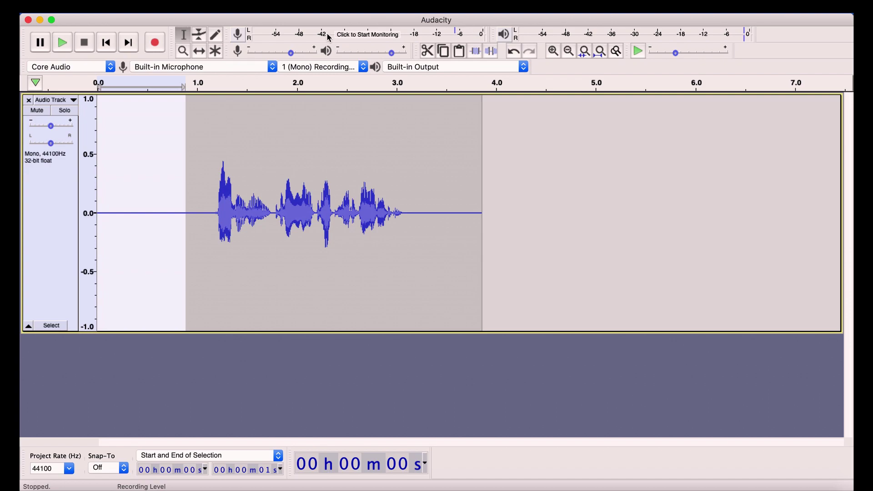
{"action": "left_click", "coordinate": [348, 6]}
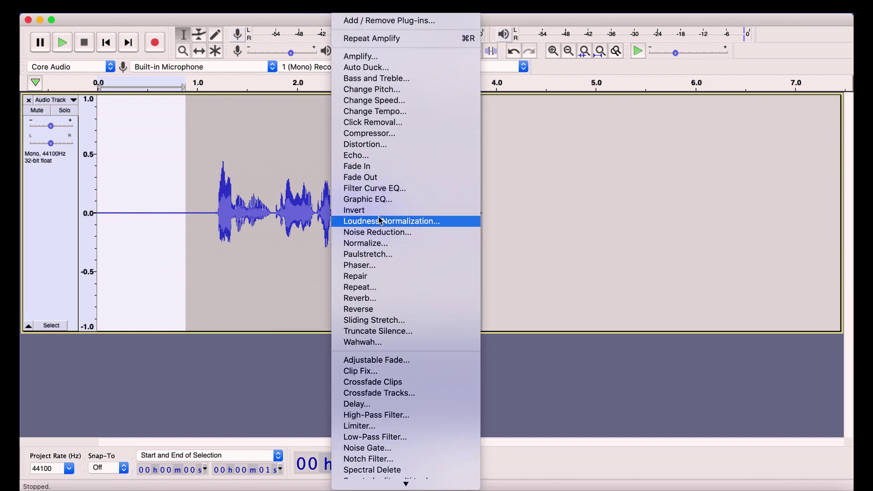
{"action": "left_click", "coordinate": [384, 232]}
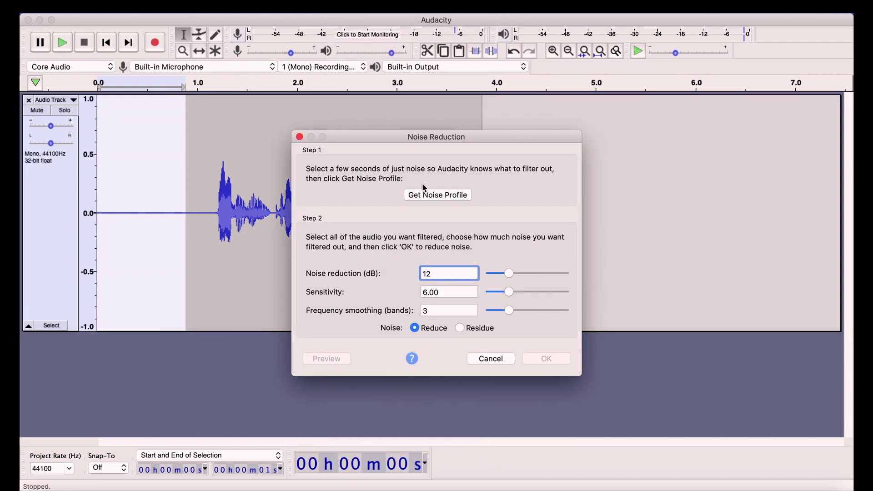
{"action": "left_click", "coordinate": [438, 196]}
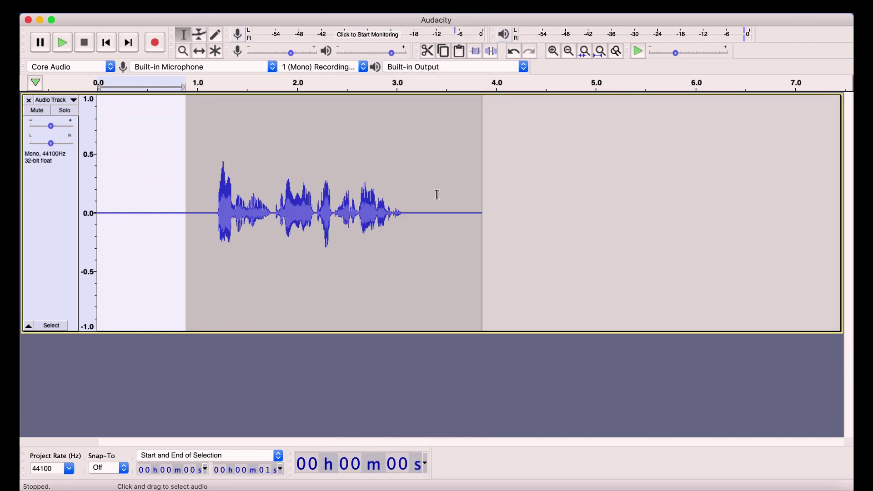
Select the whole clip and apply Noise Reduction to it with an increased noise reduction amount in dB
{"action": "left_click", "coordinate": [507, 219]}
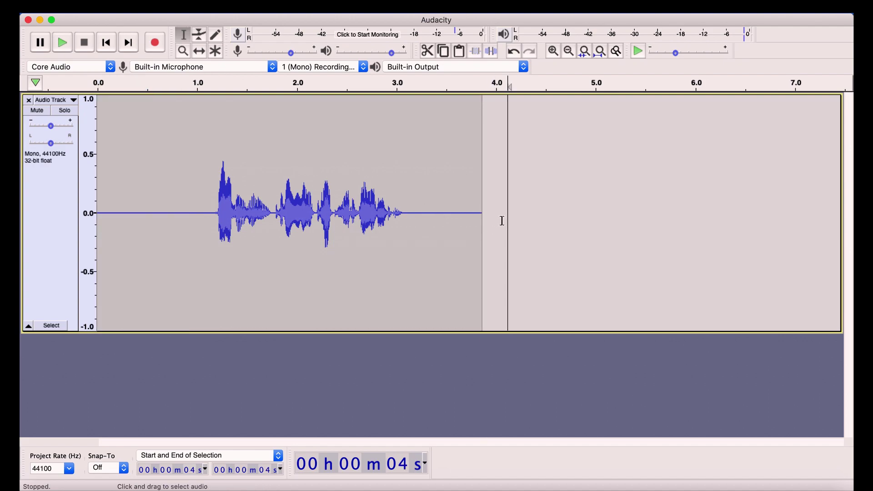
{"action": "left_click_drag", "start_coordinate": [502, 220], "coordinate": [112, 168]}
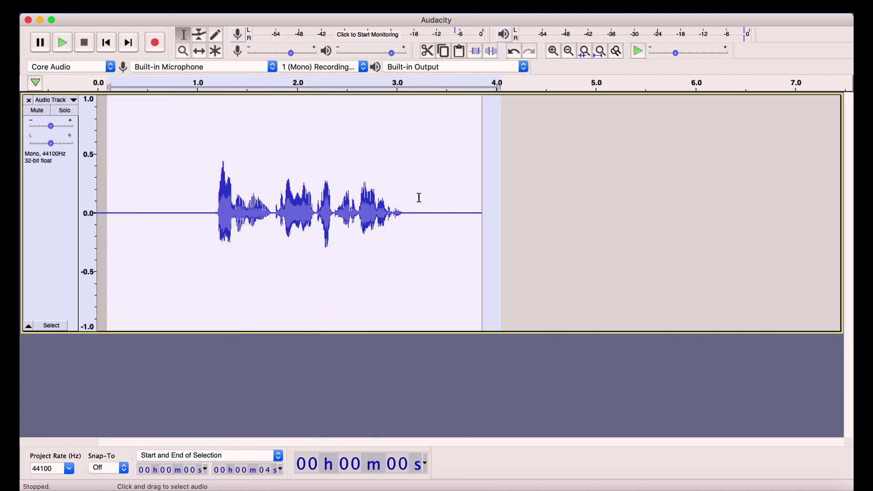
{"action": "left_click", "coordinate": [541, 171]}
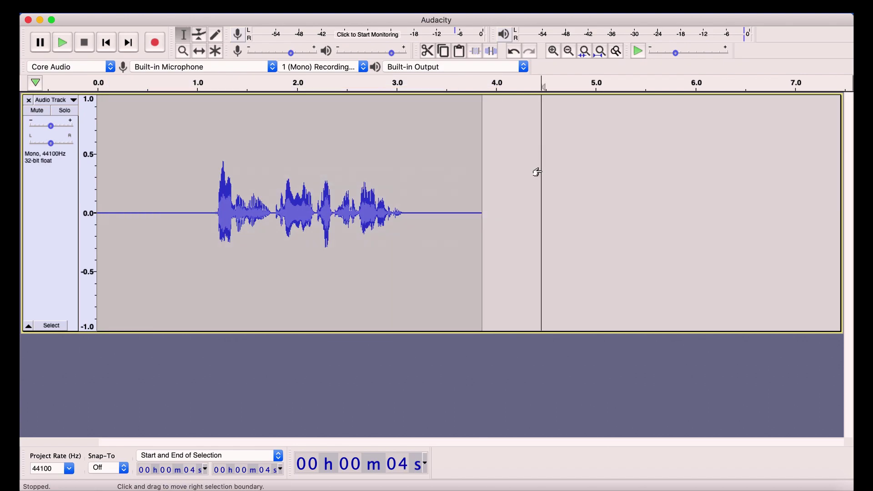
{"action": "double_click", "coordinate": [434, 171]}
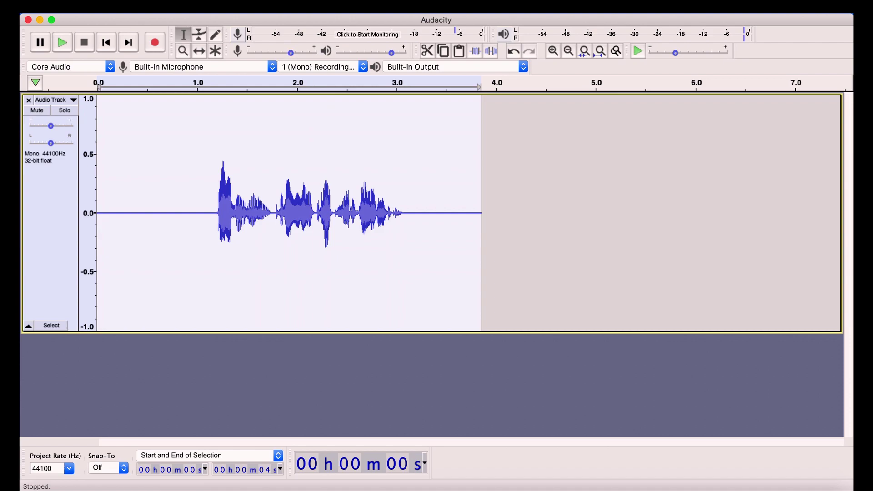
{"action": "left_click", "coordinate": [348, 8]}
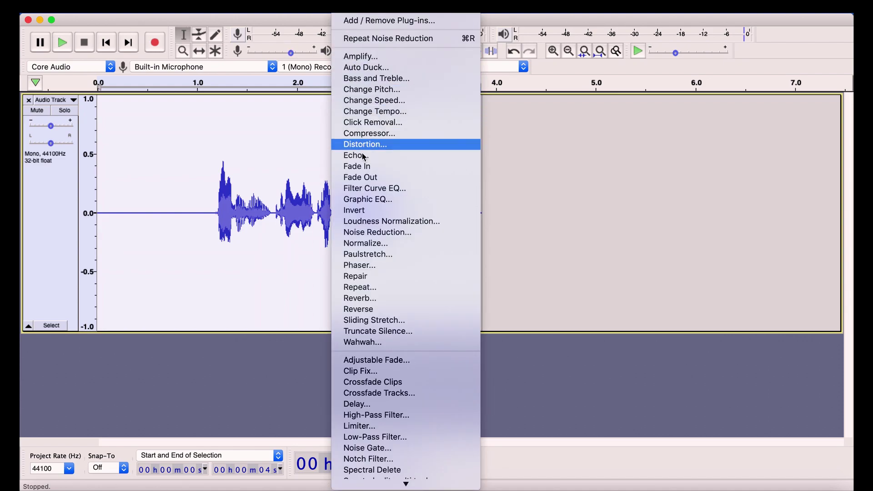
{"action": "left_click", "coordinate": [377, 231]}
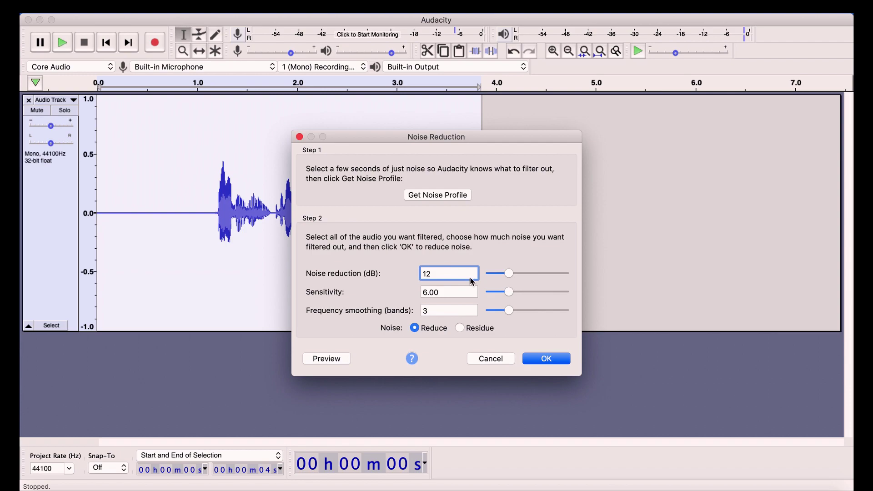
{"action": "left_click_drag", "start_coordinate": [509, 273], "coordinate": [538, 272]}
{"action": "left_click", "coordinate": [547, 358]}
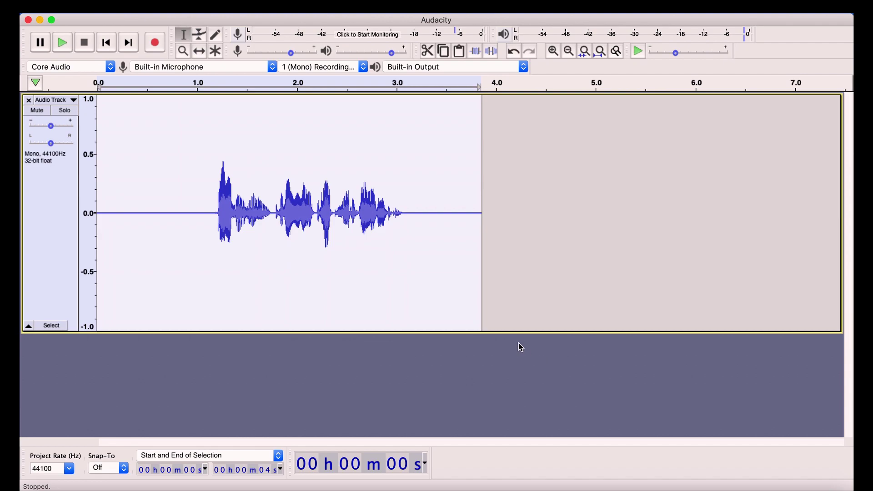
Inspect the waveform of the quiet stretch before the first word closely for leftover noise
{"action": "left_click", "coordinate": [553, 51]}
{"action": "left_click", "coordinate": [553, 51]}
{"action": "left_click", "coordinate": [553, 51]}
{"action": "left_click", "coordinate": [553, 51]}
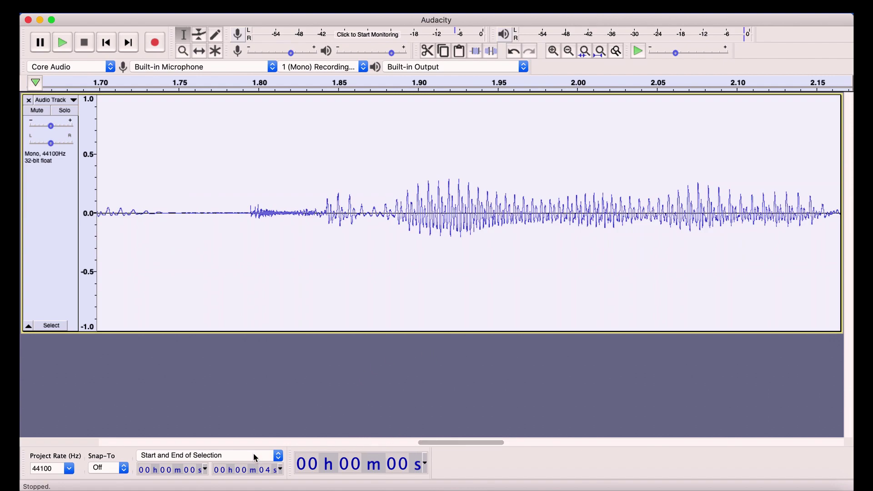
{"action": "left_click", "coordinate": [224, 443]}
{"action": "left_click", "coordinate": [225, 443]}
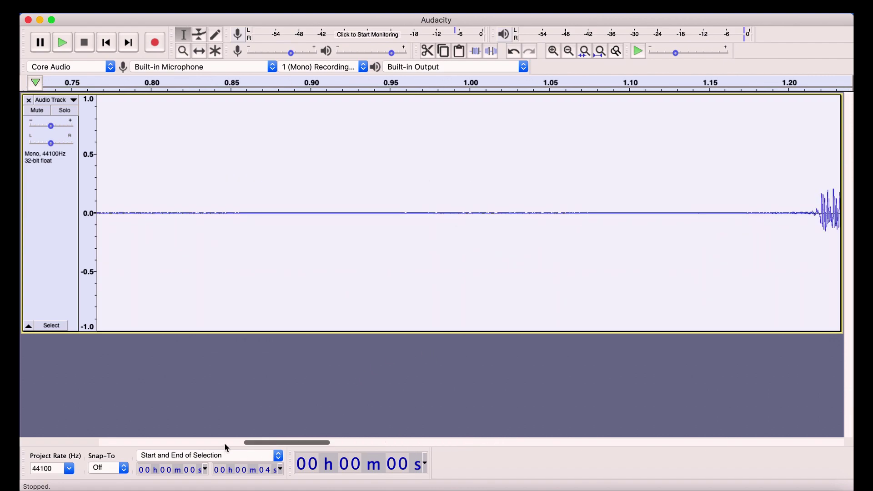
Play back the noise-reduced clip to check how it sounds
{"action": "left_click", "coordinate": [225, 443]}
{"action": "left_click", "coordinate": [258, 222]}
{"action": "key", "text": "space"}
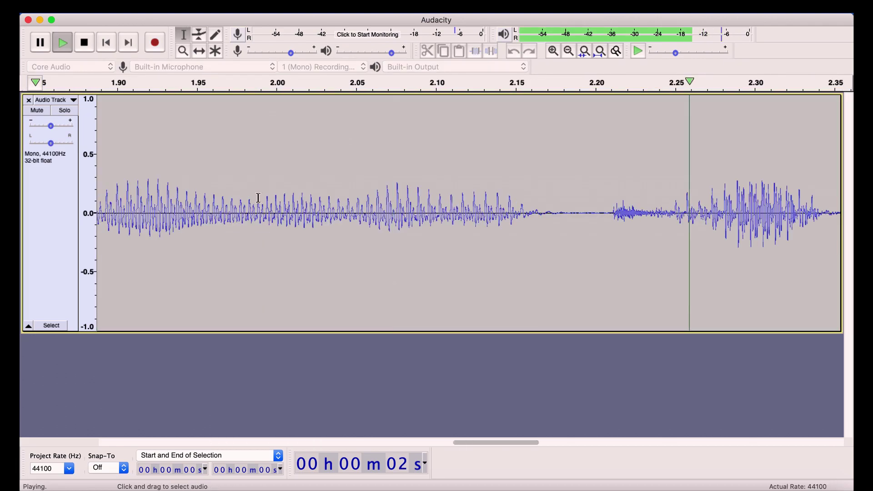
{"action": "key", "text": "space"}
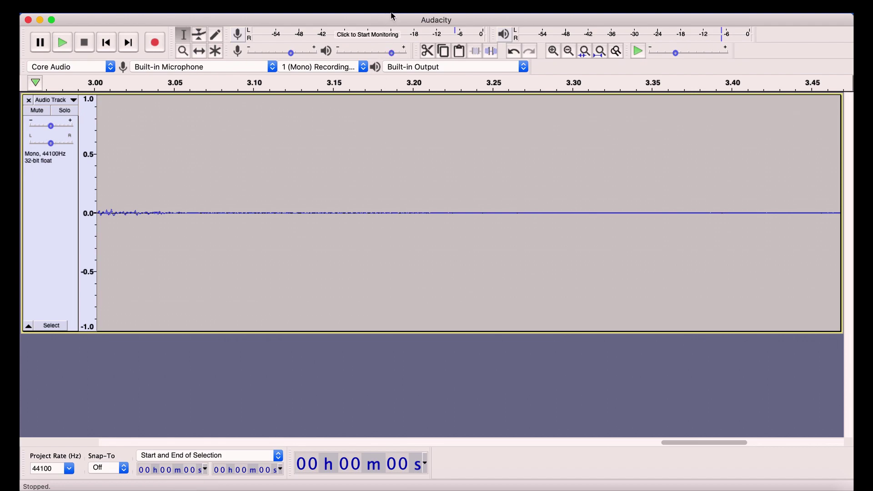
Try to open the Normalize effect with no audio selected
{"action": "left_click", "coordinate": [353, 7]}
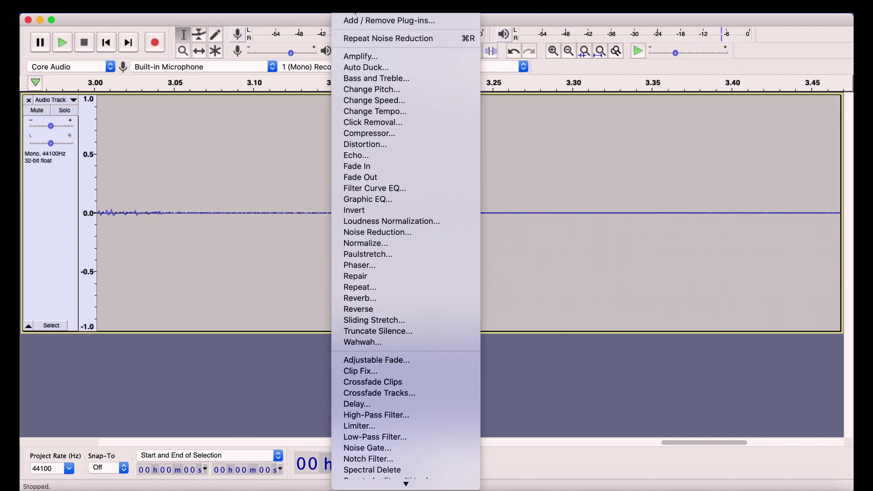
{"action": "left_click", "coordinate": [400, 243]}
{"action": "left_click", "coordinate": [553, 276]}
{"action": "left_click", "coordinate": [471, 161]}
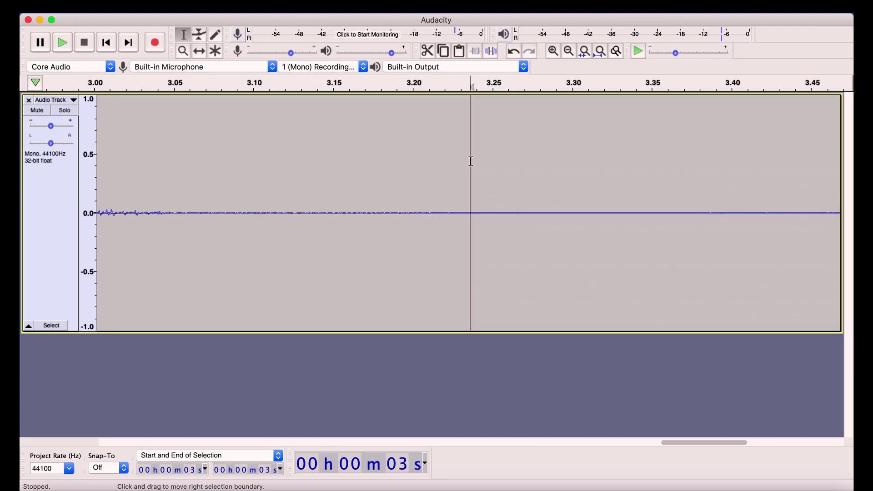
Select the whole clip and normalize its peak amplitude to -1.0 dB with DC offset removal
{"action": "key", "text": "super+a"}
{"action": "left_click", "coordinate": [569, 51]}
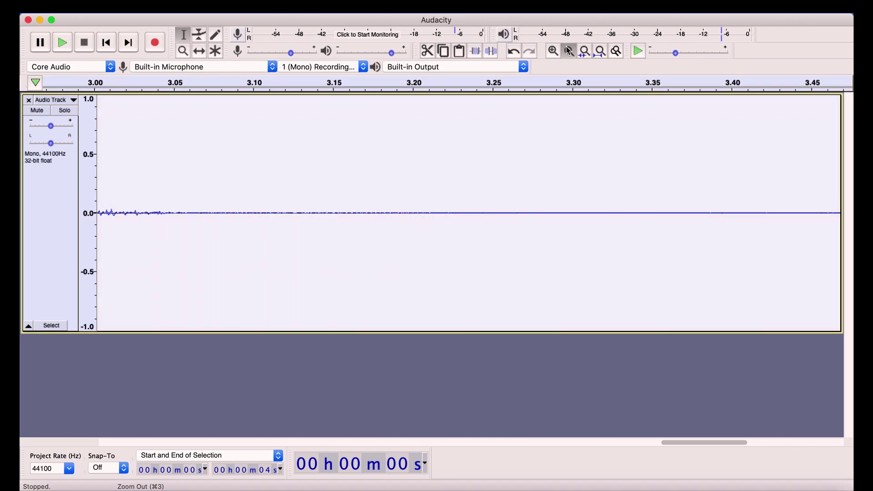
{"action": "left_click", "coordinate": [570, 51]}
{"action": "left_click", "coordinate": [569, 51]}
{"action": "left_click", "coordinate": [569, 51]}
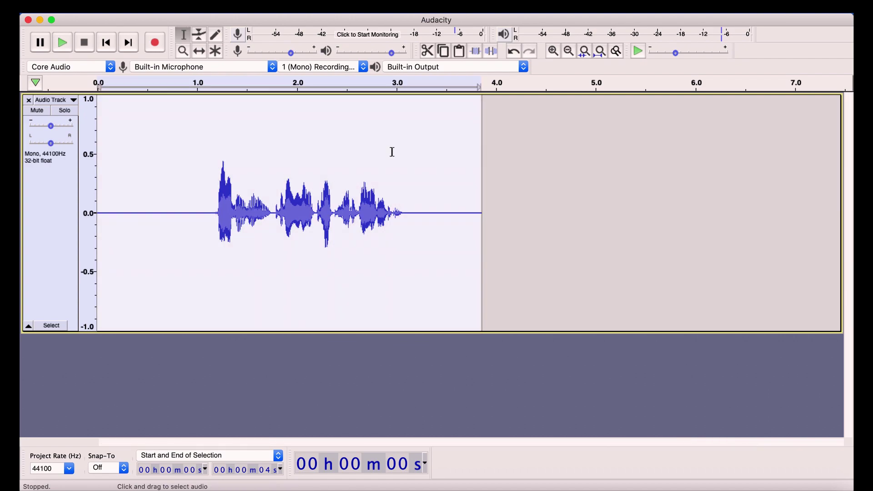
{"action": "left_click", "coordinate": [348, 5]}
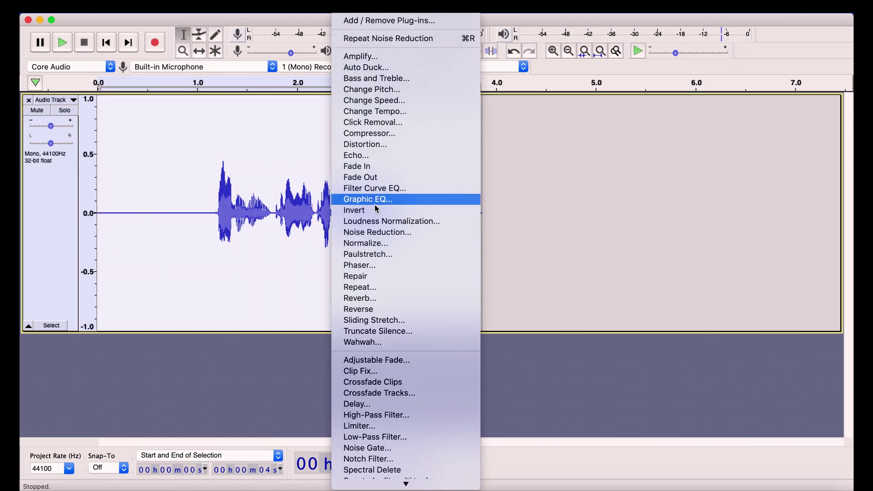
{"action": "left_click", "coordinate": [387, 243]}
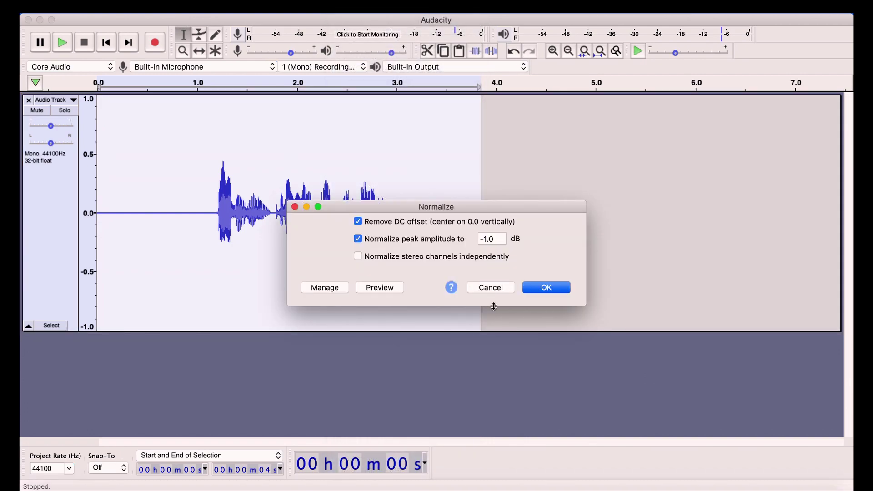
{"action": "left_click", "coordinate": [558, 293]}
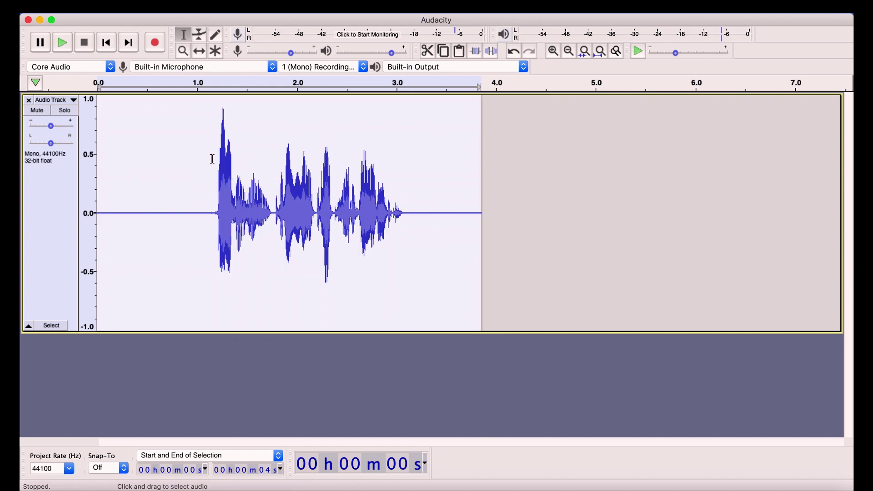
Record a new mono voice take about 15 seconds long in place of the normalized clip
{"action": "left_click", "coordinate": [180, 189]}
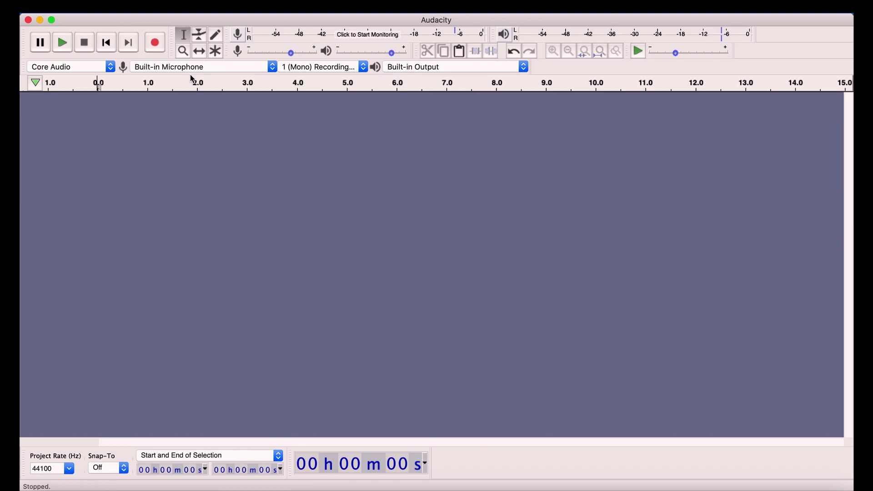
{"action": "left_click", "coordinate": [155, 44]}
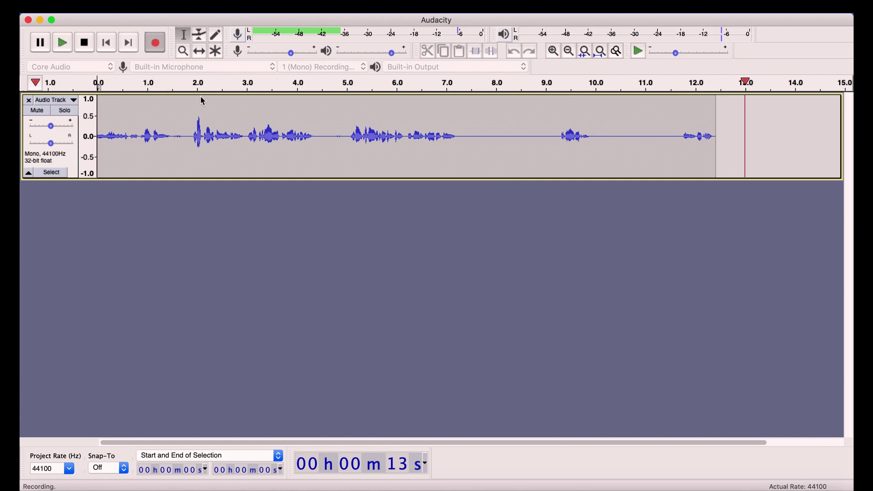
{"action": "left_click", "coordinate": [86, 44]}
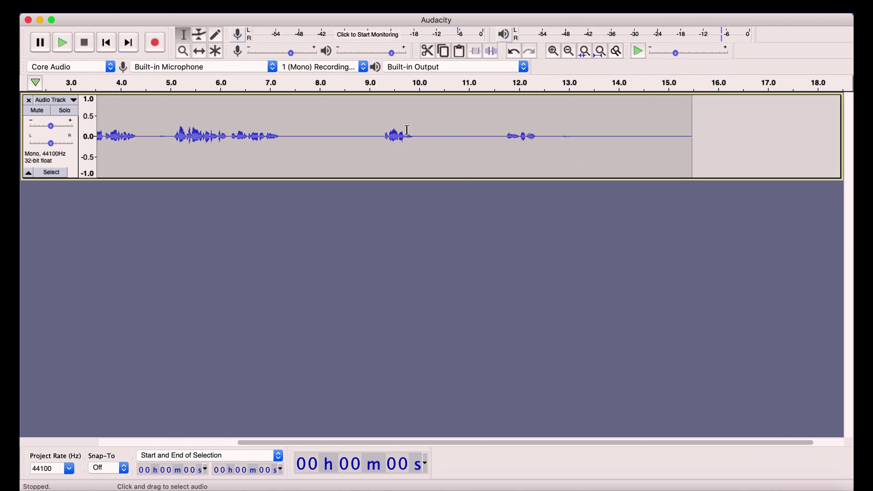
Play the new recording from about 1.9 seconds to find where the wanted phrase begins
{"action": "left_click", "coordinate": [385, 135]}
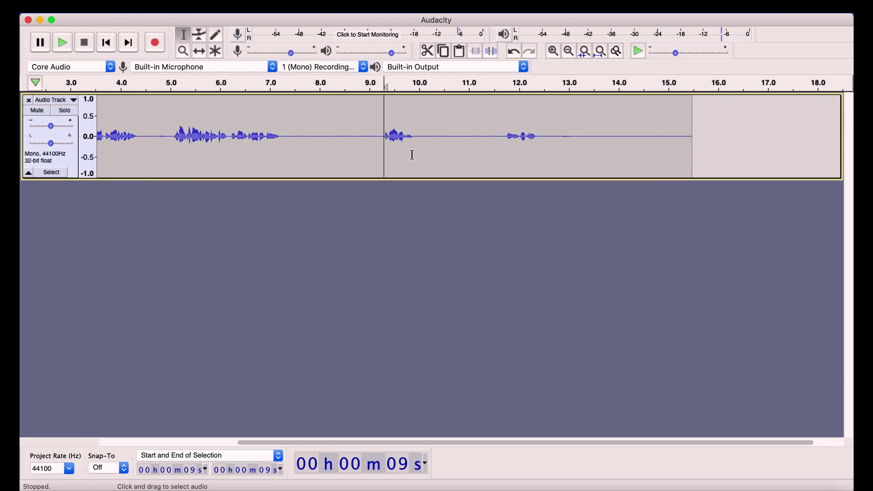
{"action": "left_click_drag", "start_coordinate": [698, 138], "coordinate": [26, 80]}
{"action": "left_click", "coordinate": [186, 134]}
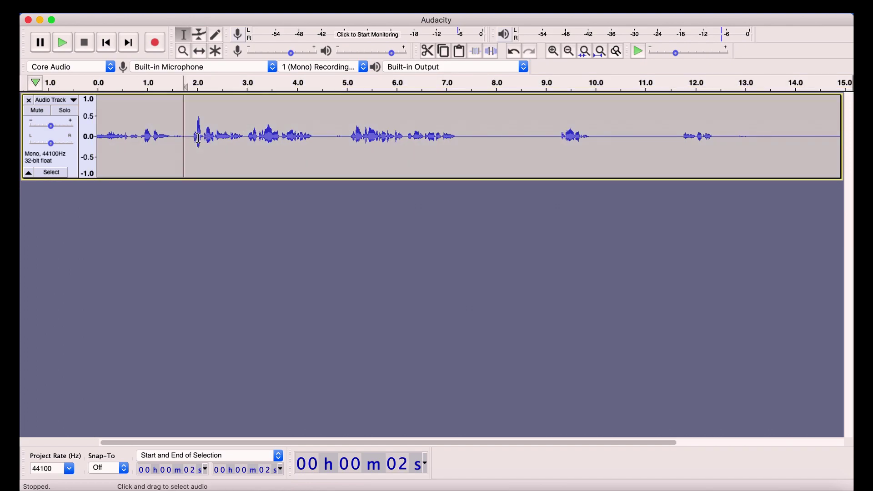
{"action": "left_click", "coordinate": [194, 137]}
{"action": "key", "text": "space"}
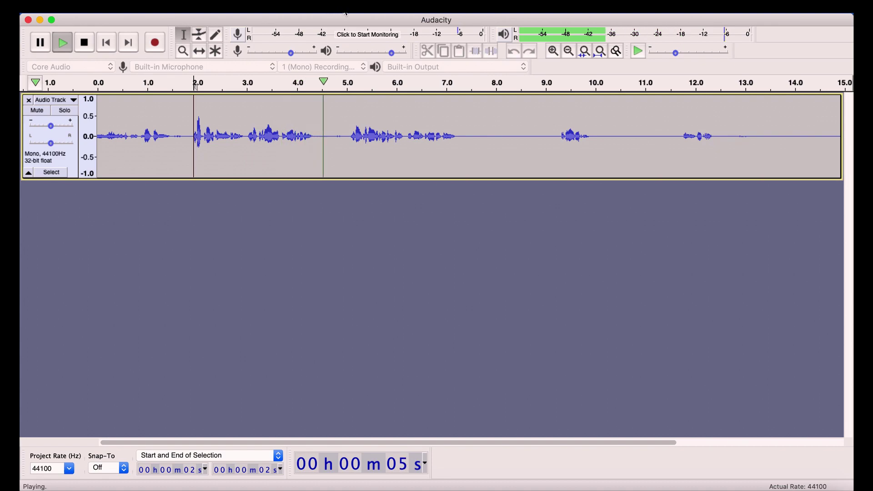
{"action": "key", "text": "space"}
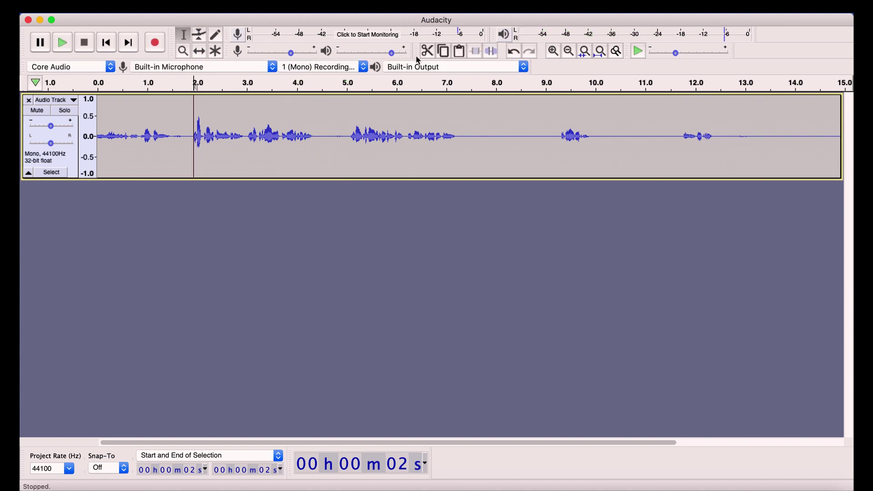
Cut the first 5 seconds or so of the recording, up to just before the wanted phrase
{"action": "left_click", "coordinate": [346, 131]}
{"action": "left_click_drag", "start_coordinate": [346, 132], "coordinate": [23, 93]}
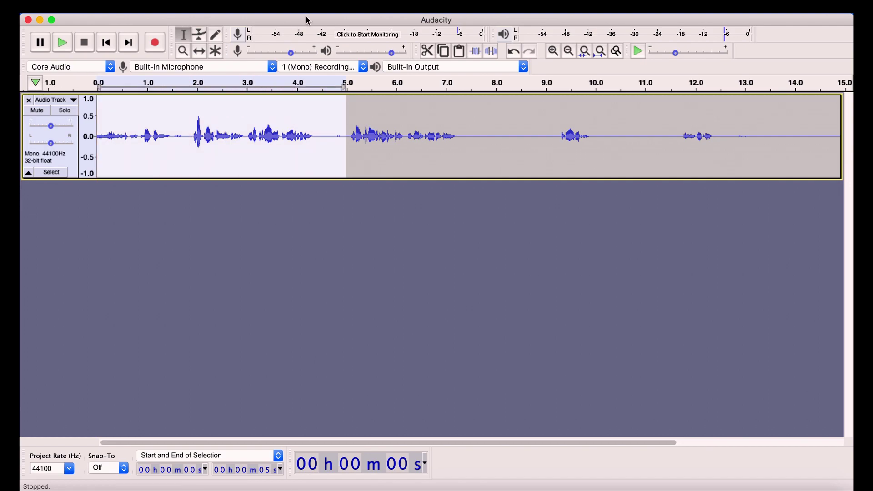
{"action": "left_click", "coordinate": [427, 52]}
Listen from about 4.2 seconds to locate the phrase's end, and cut everything from about 5.1 seconds onward
{"action": "left_click", "coordinate": [308, 137]}
{"action": "key", "text": "space"}
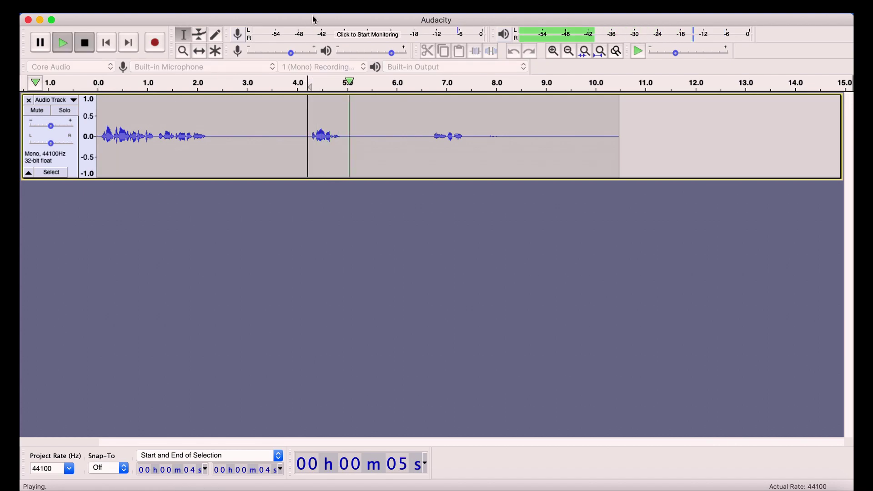
{"action": "key", "text": "space"}
{"action": "left_click_drag", "start_coordinate": [353, 132], "coordinate": [457, 137]}
{"action": "left_click_drag", "start_coordinate": [608, 139], "coordinate": [723, 171]}
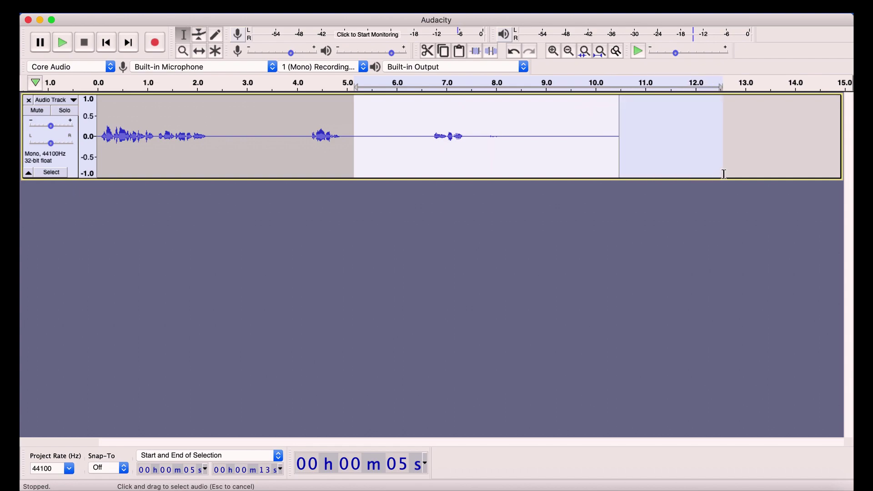
{"action": "left_click", "coordinate": [428, 51]}
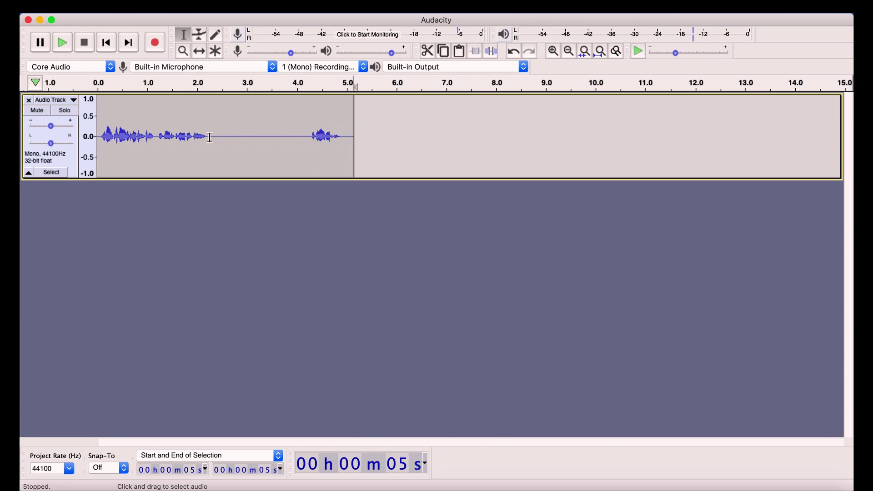
Cut the silent gap from about 2.3 to 4.0 seconds and play the joined passage
{"action": "left_click_drag", "start_coordinate": [300, 135], "coordinate": [210, 135]}
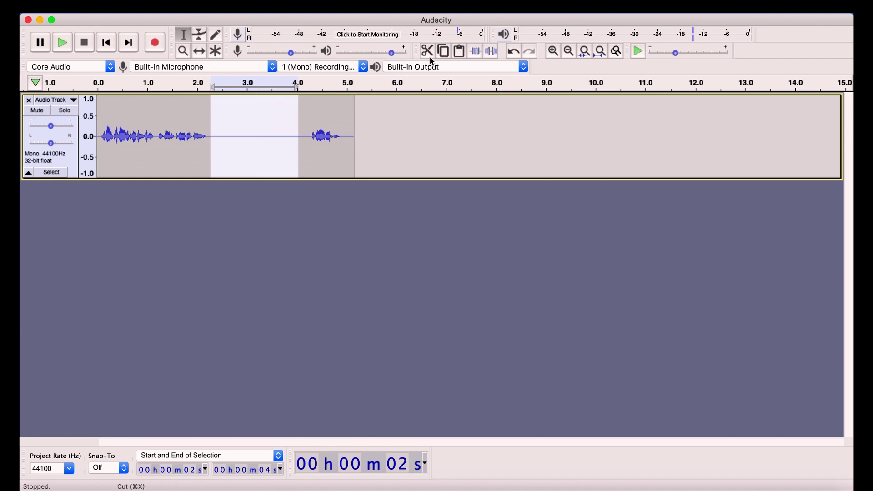
{"action": "left_click", "coordinate": [428, 52]}
{"action": "left_click", "coordinate": [193, 134]}
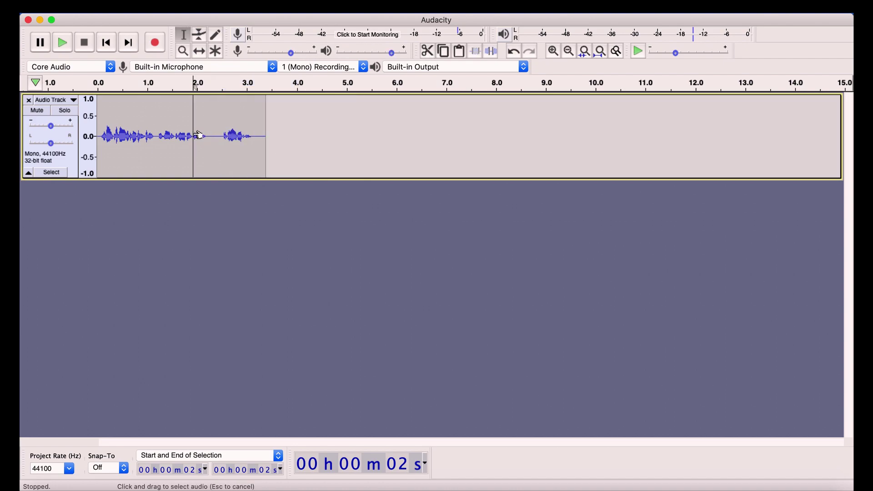
{"action": "key", "text": "space"}
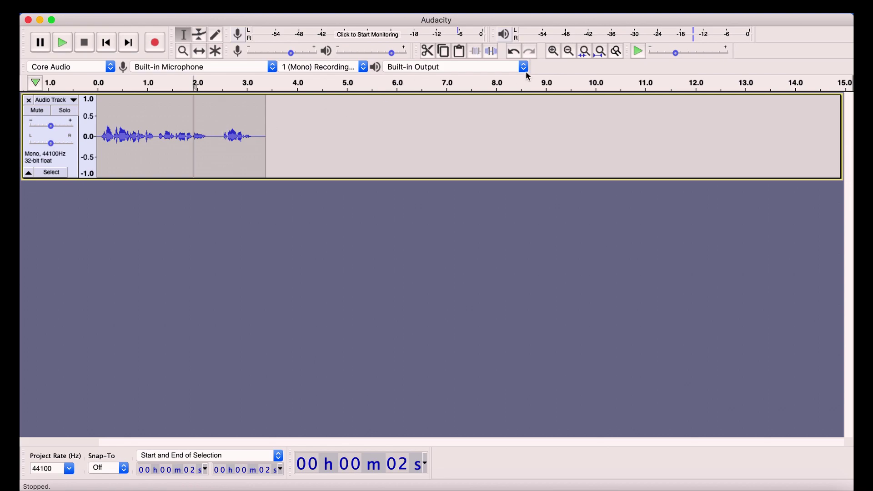
Make the track taller, cut the remaining silence from about 2.22 to 2.49 seconds, and play across the joint
{"action": "left_click_drag", "start_coordinate": [484, 179], "coordinate": [479, 289]}
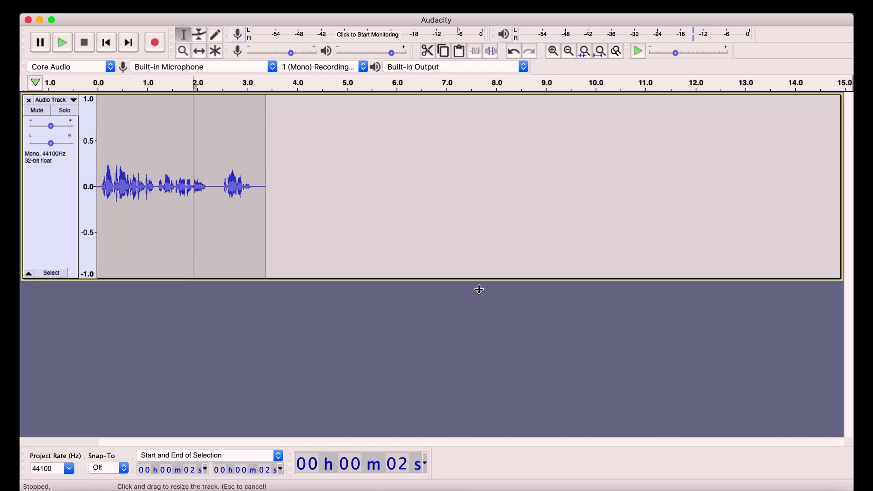
{"action": "left_click", "coordinate": [555, 53]}
{"action": "left_click", "coordinate": [555, 52]}
{"action": "left_click", "coordinate": [555, 53]}
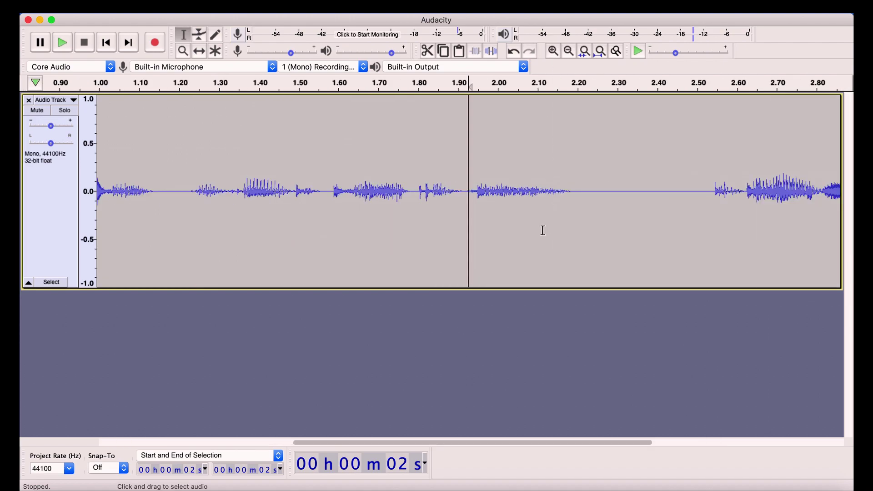
{"action": "left_click_drag", "start_coordinate": [587, 193], "coordinate": [694, 212]}
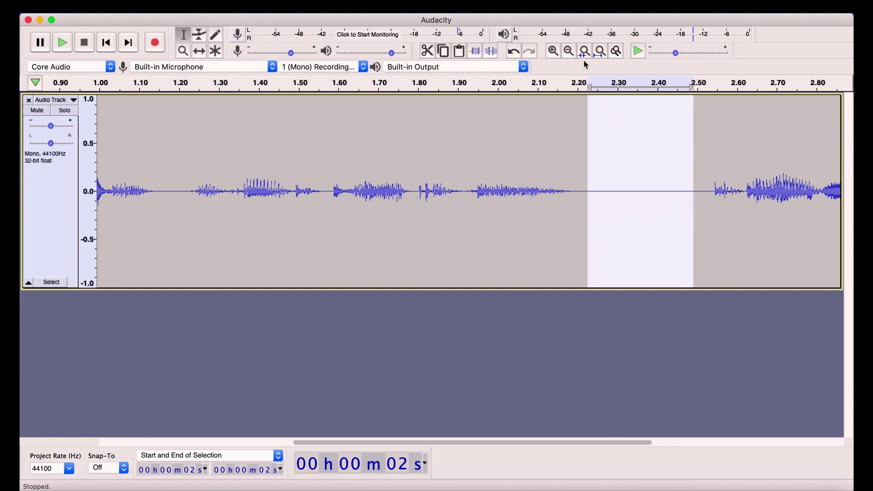
{"action": "left_click", "coordinate": [554, 51]}
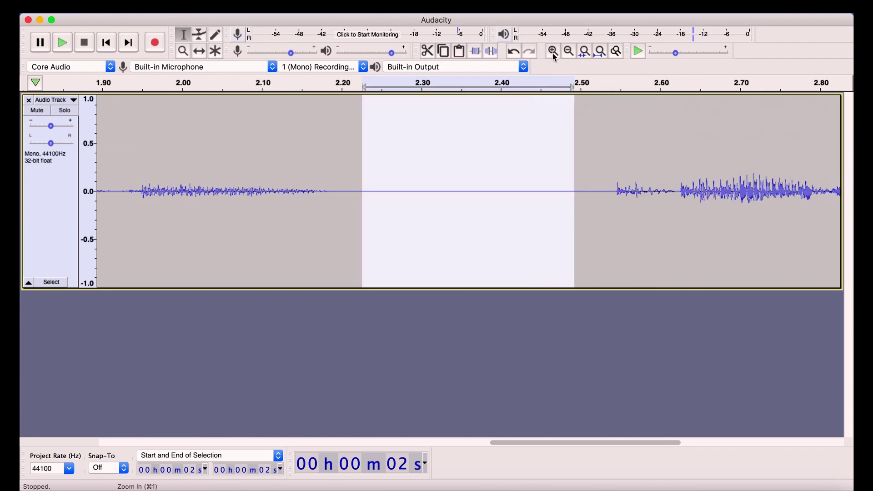
{"action": "left_click", "coordinate": [427, 51]}
{"action": "left_click", "coordinate": [137, 182]}
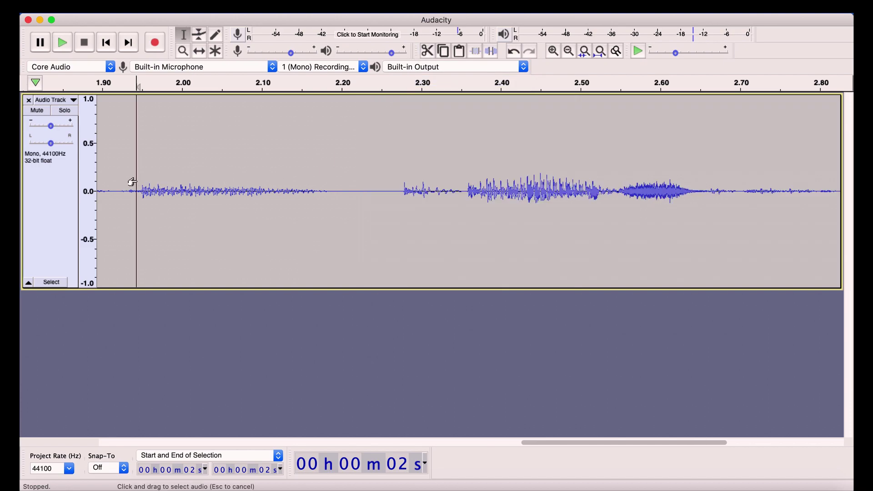
{"action": "key", "text": "space"}
{"action": "key", "text": "space"}
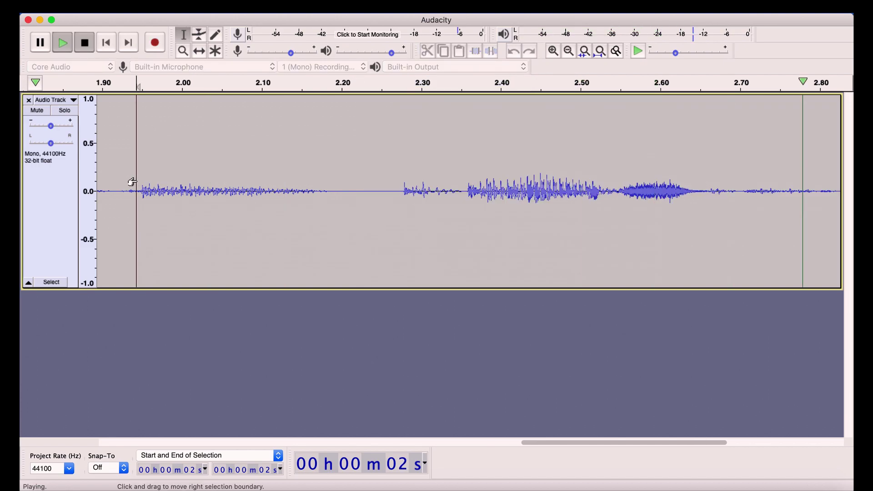
Cut another sliver of the pause, from about 2.21 to 2.26 seconds, and listen to the shortened pause
{"action": "left_click_drag", "start_coordinate": [392, 192], "coordinate": [353, 191]}
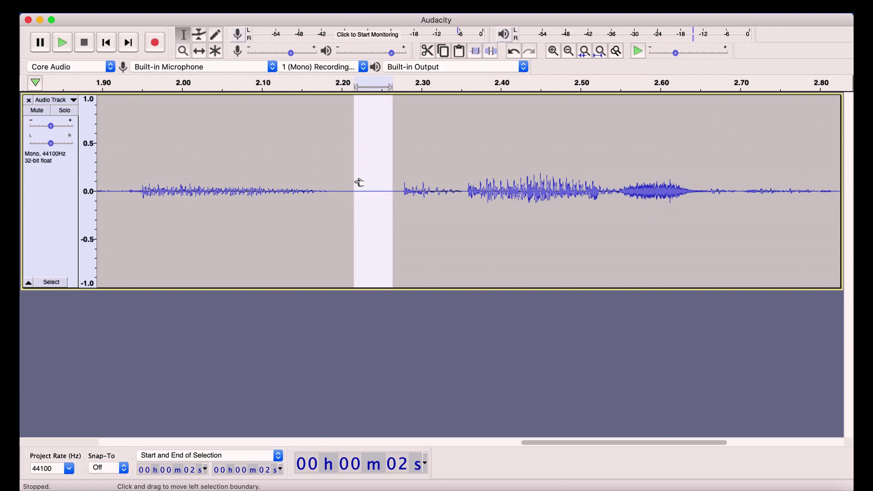
{"action": "left_click", "coordinate": [428, 51]}
{"action": "left_click", "coordinate": [122, 165]}
{"action": "key", "text": "space"}
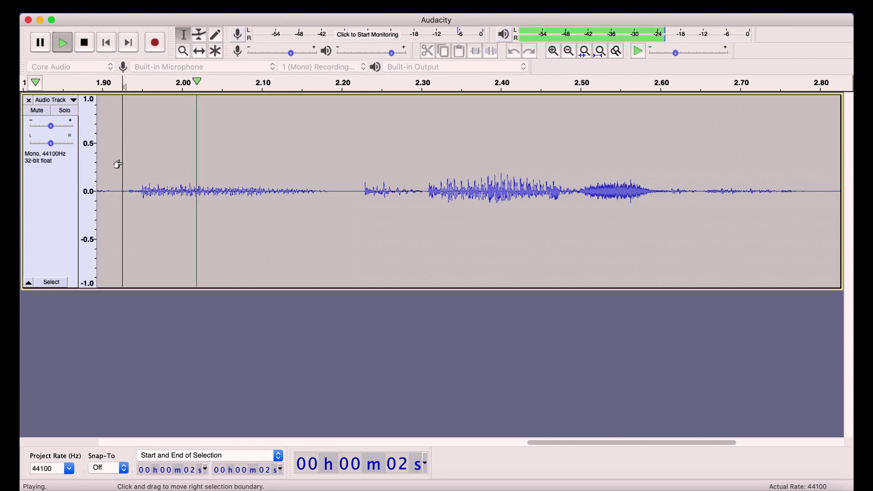
{"action": "key", "text": "space"}
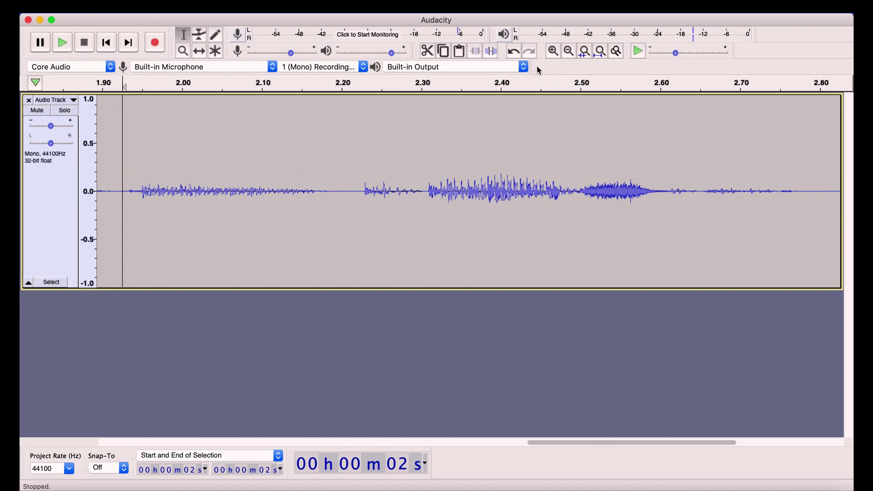
Capture a Noise Reduction profile from the silent tail of the recording, selecting from about 2.8 to 3.2 seconds
{"action": "left_click", "coordinate": [569, 51]}
{"action": "left_click", "coordinate": [568, 50]}
{"action": "left_click", "coordinate": [569, 51]}
{"action": "left_click", "coordinate": [568, 51]}
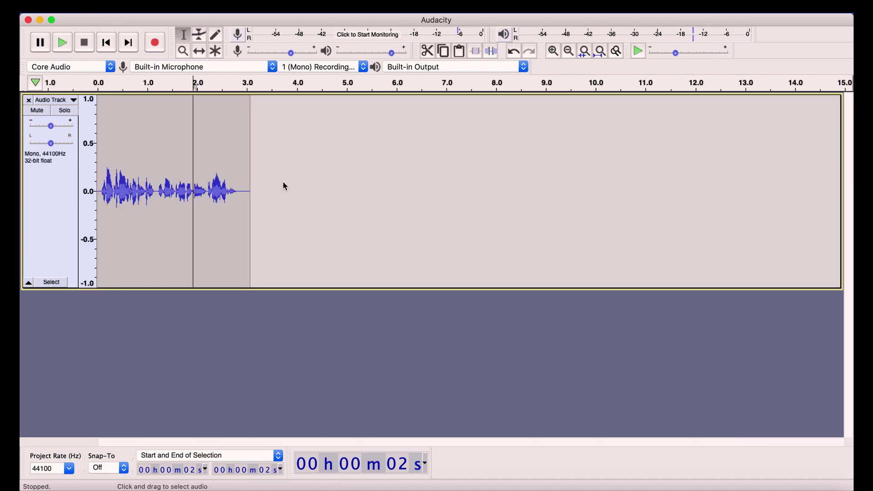
{"action": "left_click_drag", "start_coordinate": [239, 194], "coordinate": [257, 195]}
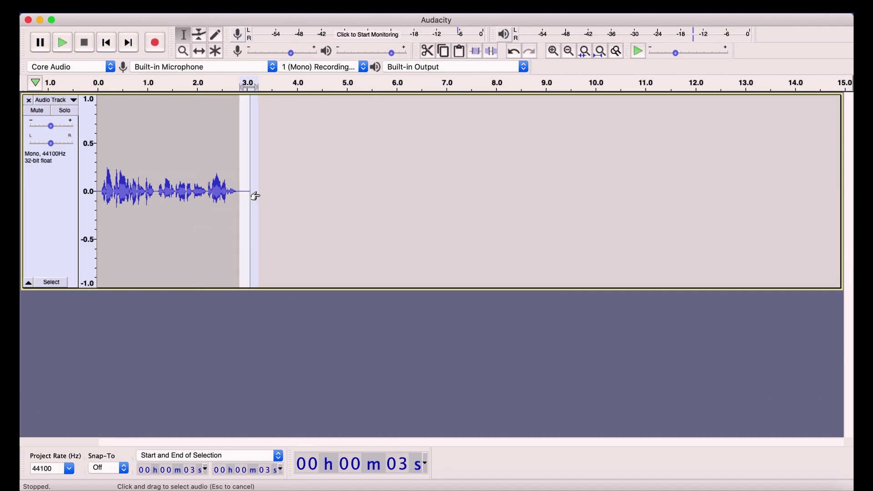
{"action": "left_click", "coordinate": [349, 9]}
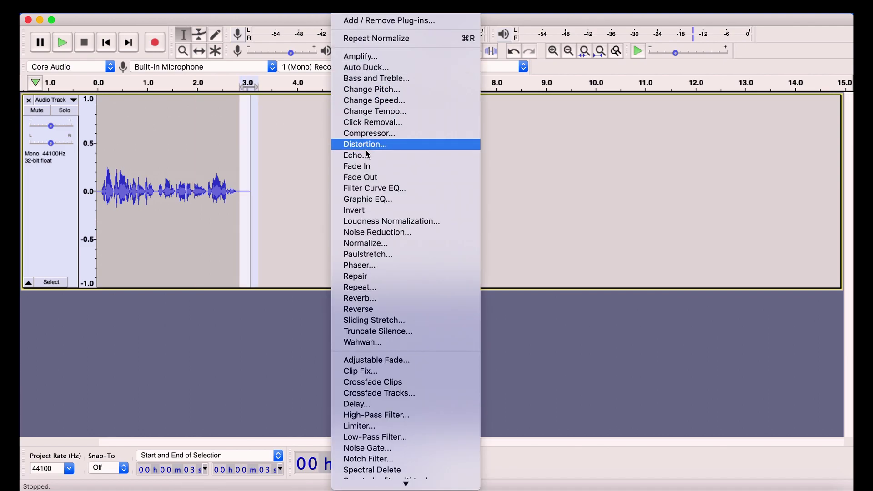
{"action": "left_click", "coordinate": [376, 232]}
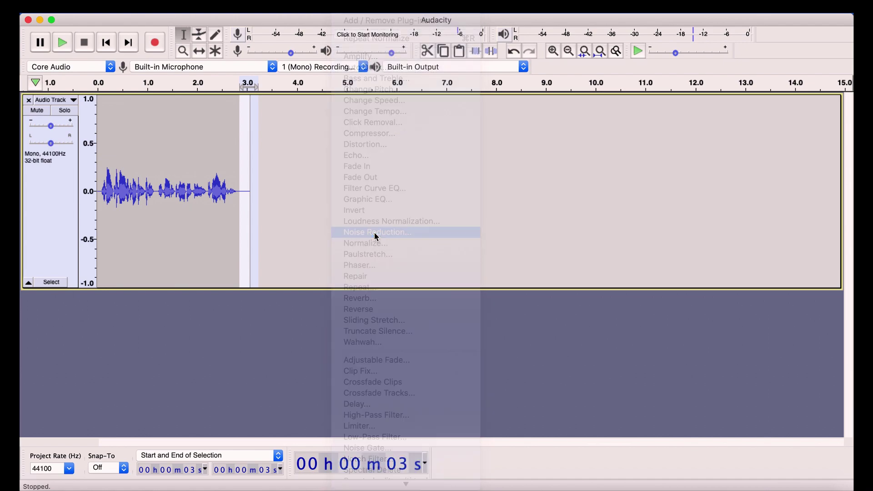
{"action": "left_click", "coordinate": [437, 196]}
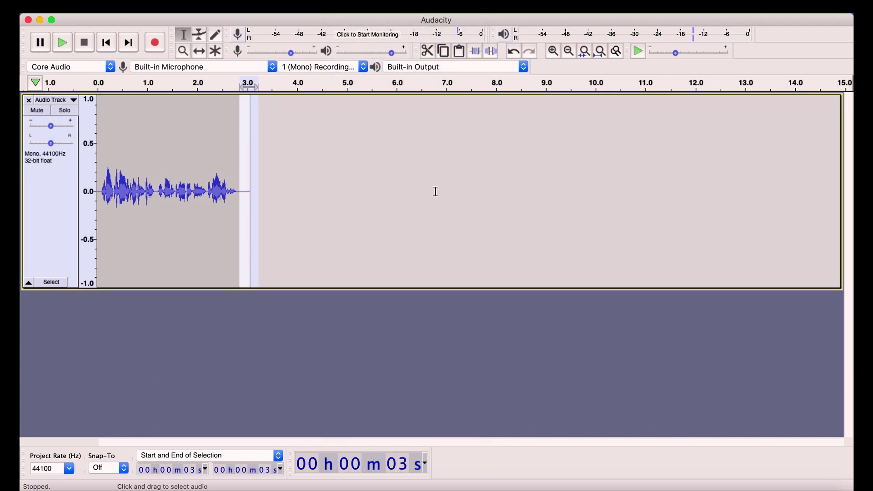
Select the whole recording and apply Noise Reduction with 30 dB reduction, sensitivity 6.00 and 3 frequency smoothing bands
{"action": "left_click", "coordinate": [269, 194]}
{"action": "left_click_drag", "start_coordinate": [266, 195], "coordinate": [20, 176]}
{"action": "left_click", "coordinate": [350, 6]}
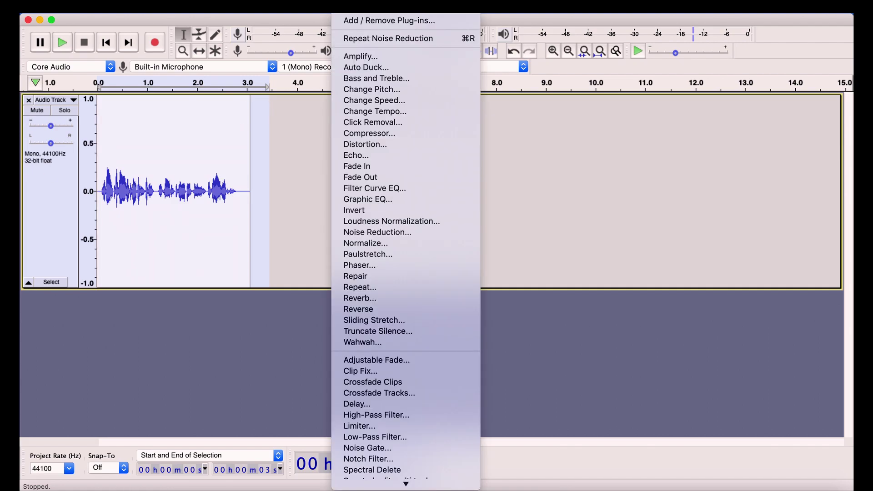
{"action": "left_click", "coordinate": [374, 233]}
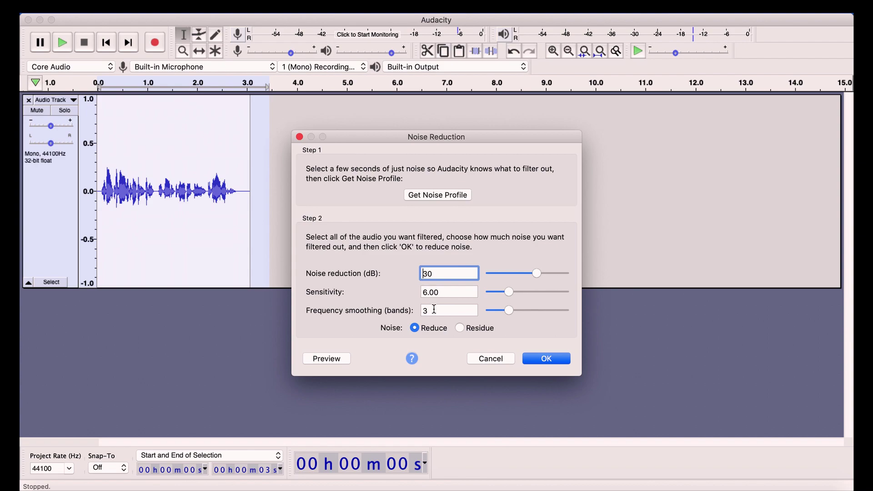
{"action": "left_click", "coordinate": [547, 359]}
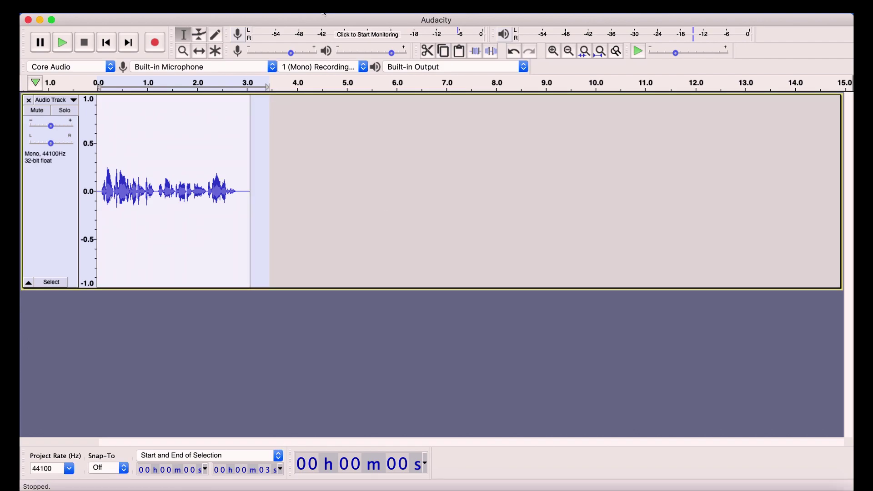
Normalize the whole recording to a peak amplitude of -1.0 dB with DC offset removed, and play it from near the start
{"action": "left_click", "coordinate": [345, 7]}
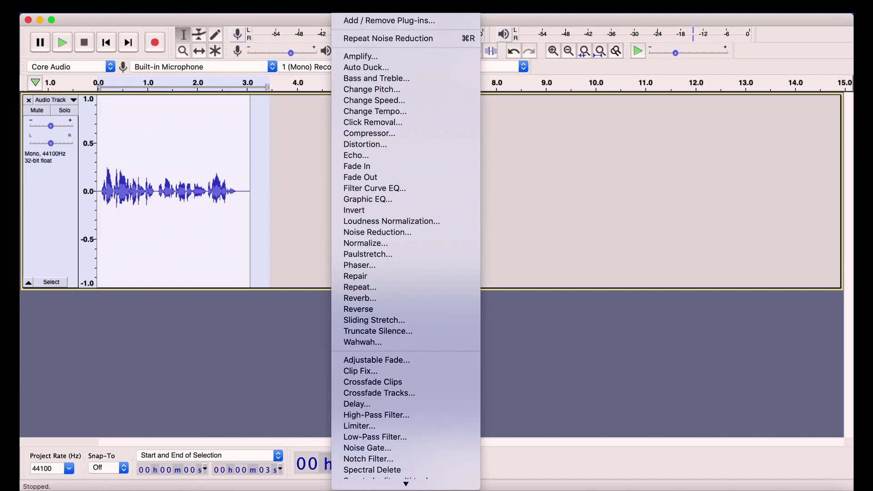
{"action": "left_click", "coordinate": [370, 244]}
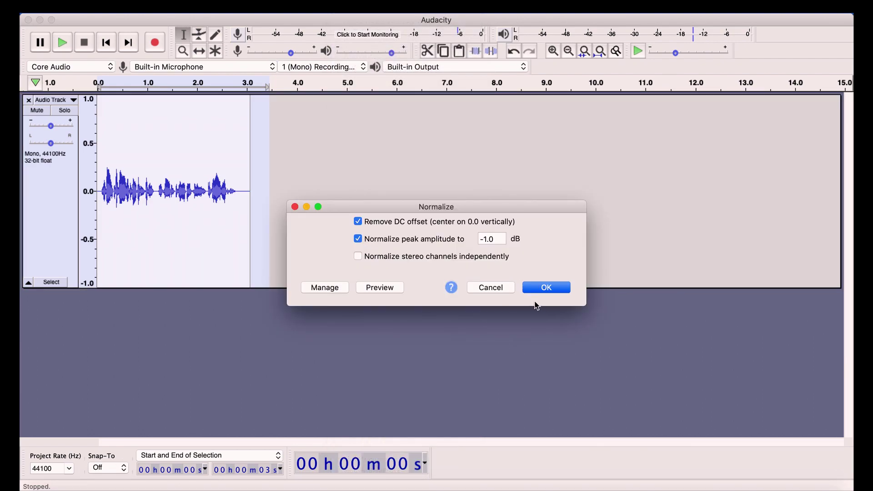
{"action": "left_click", "coordinate": [547, 289]}
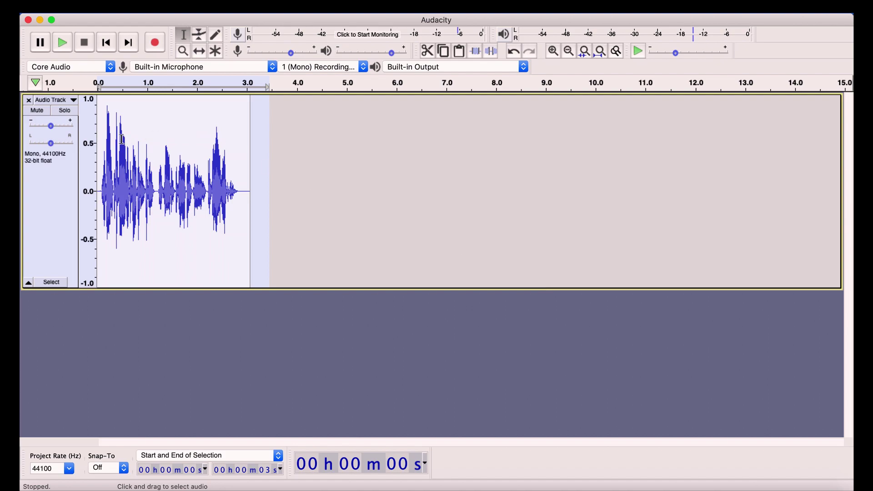
{"action": "double_click", "coordinate": [106, 137]}
{"action": "key", "text": "space"}
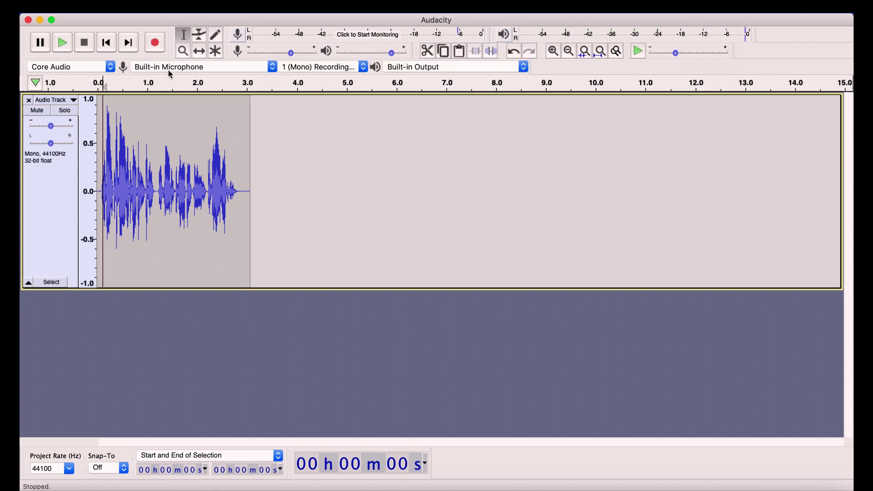
Export the recording to Documents as a Signed 16-bit PCM WAV file named "audacity intro", leaving the metadata tags empty
{"action": "left_click", "coordinate": [106, 12]}
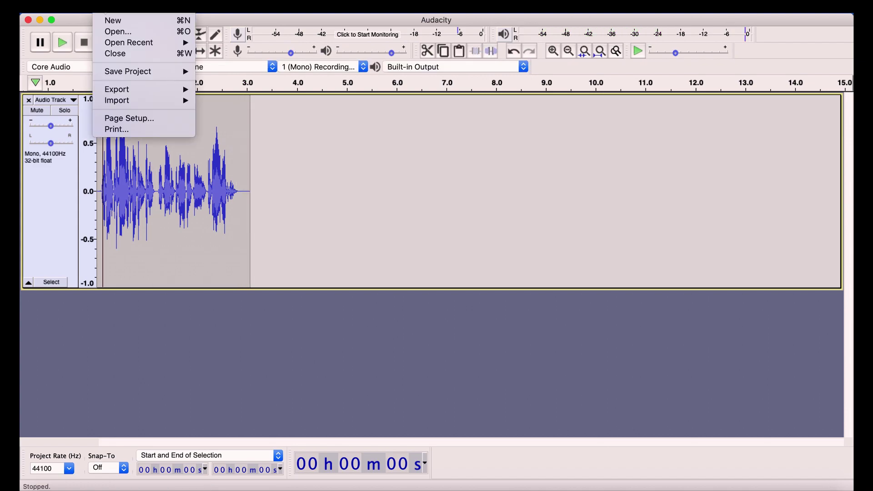
{"action": "mouse_move", "coordinate": [136, 93]}
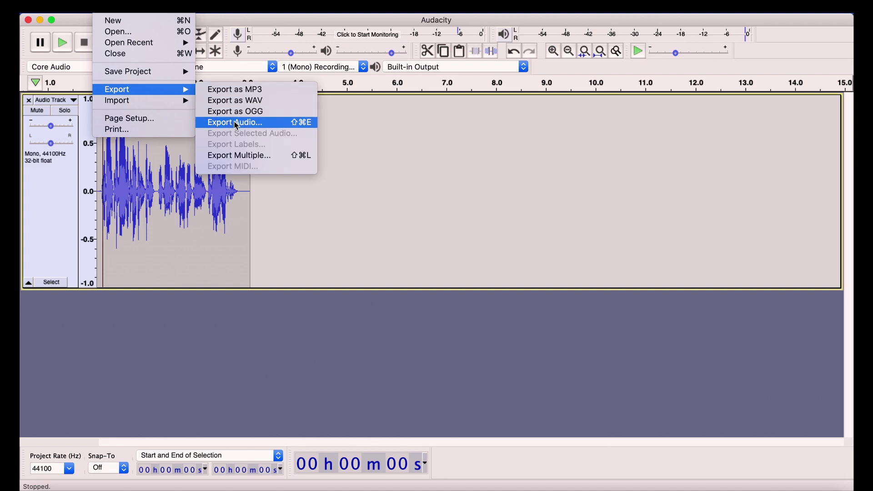
{"action": "left_click", "coordinate": [240, 100]}
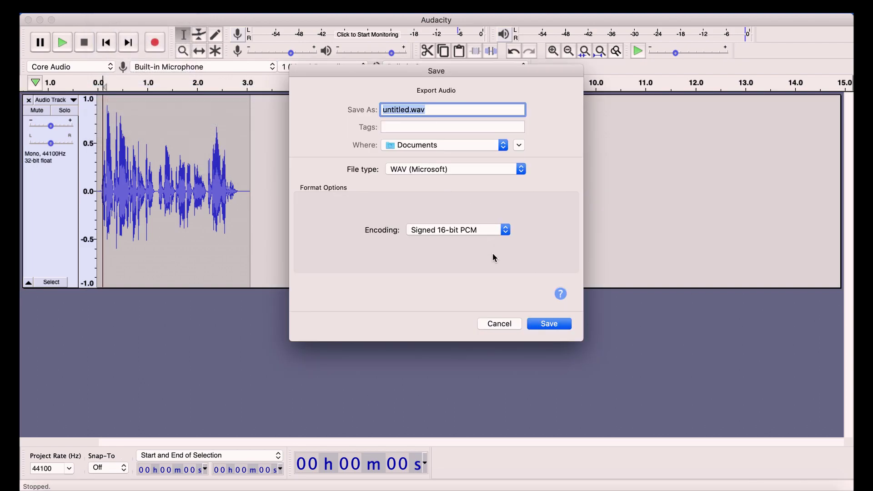
{"action": "left_click", "coordinate": [411, 110]}
{"action": "left_click_drag", "start_coordinate": [411, 110], "coordinate": [350, 111]}
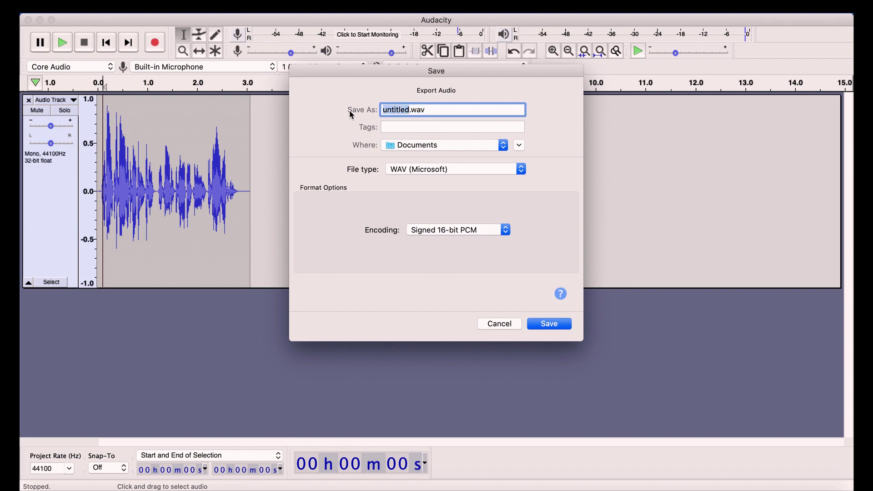
{"action": "type", "text": "audad"}
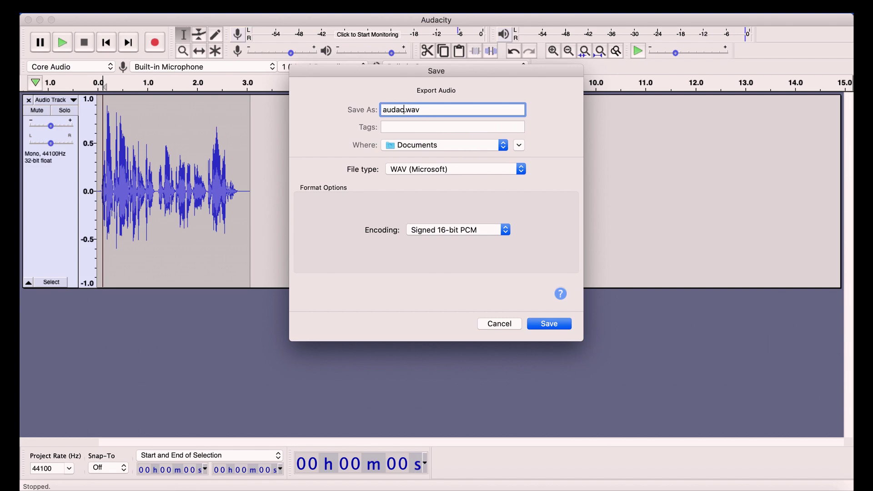
{"action": "key", "text": "BackSpace"}
{"action": "type", "text": "city intro"}
{"action": "left_click", "coordinate": [547, 322]}
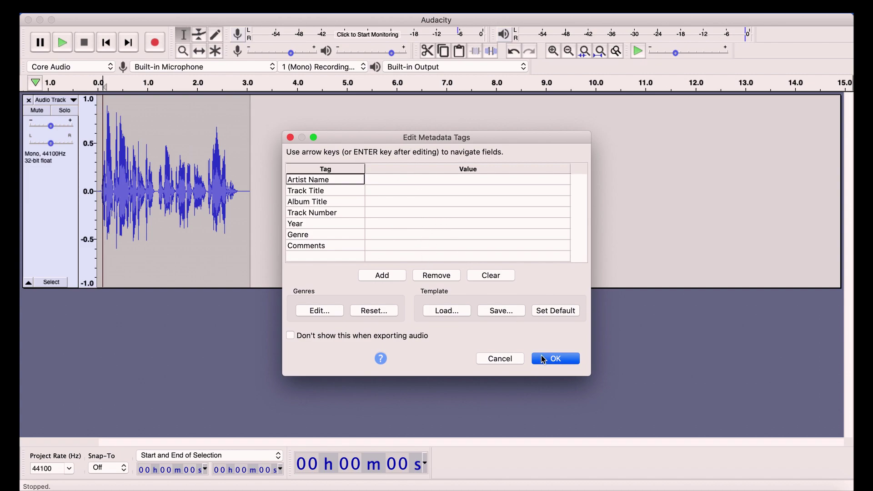
{"action": "left_click", "coordinate": [558, 358]}
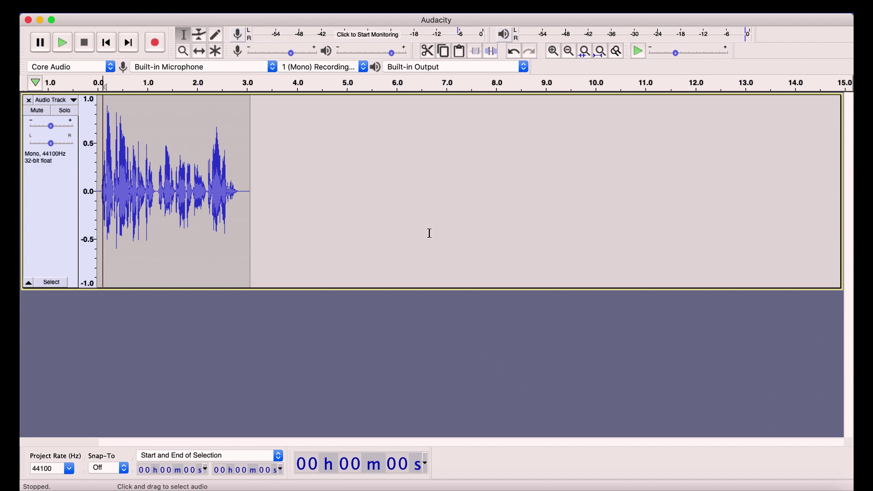
{"action": "left_click", "coordinate": [379, 7]}
{"action": "left_click", "coordinate": [348, 7]}
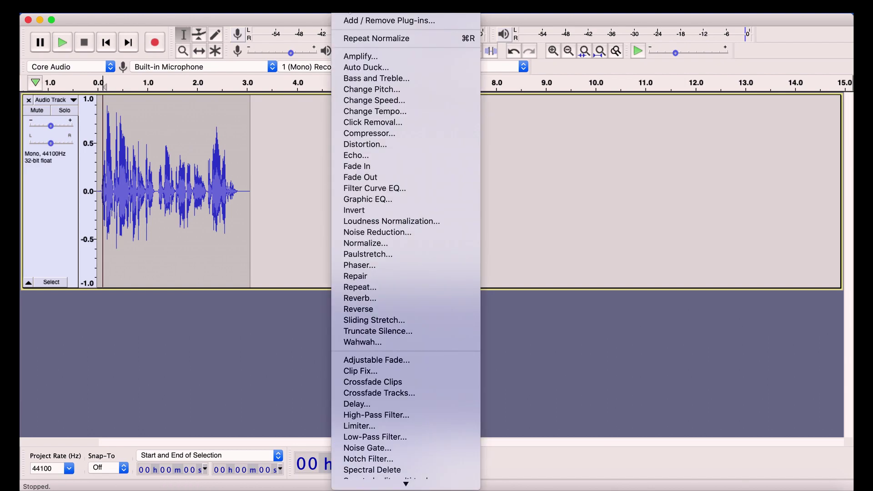
{"action": "left_click", "coordinate": [312, 228]}
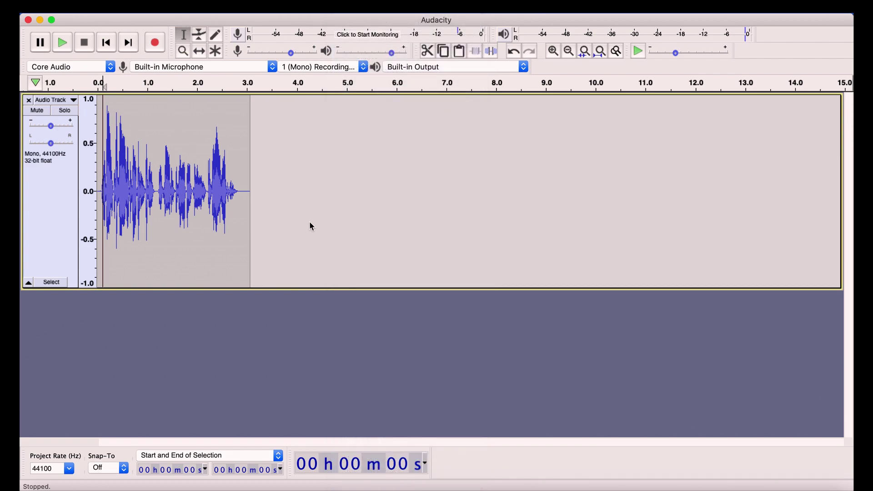